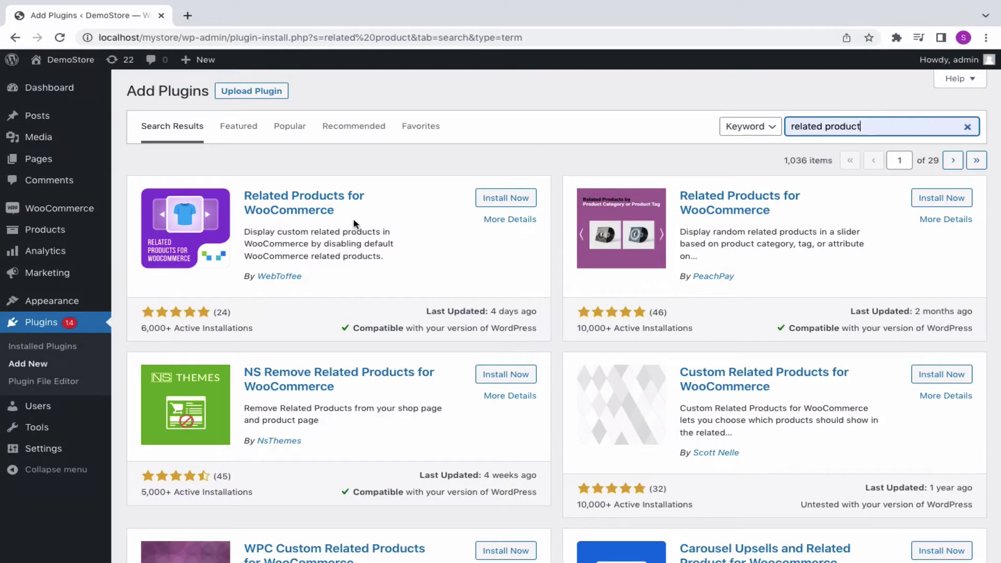
Install and activate WebToffee's Related Products for WooCommerce from the 'related product' search results
click(501, 204)
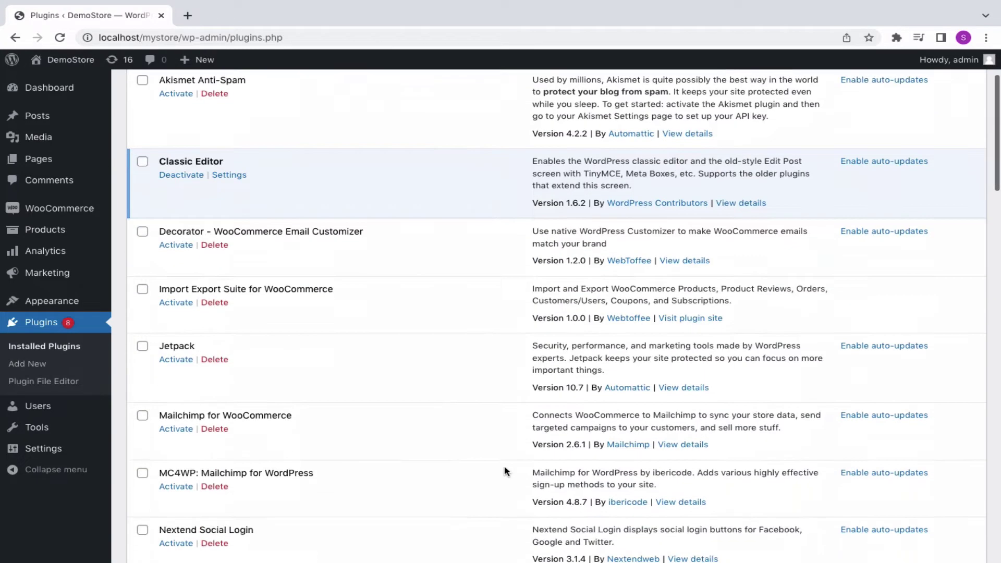
scroll(505, 469, down, 6)
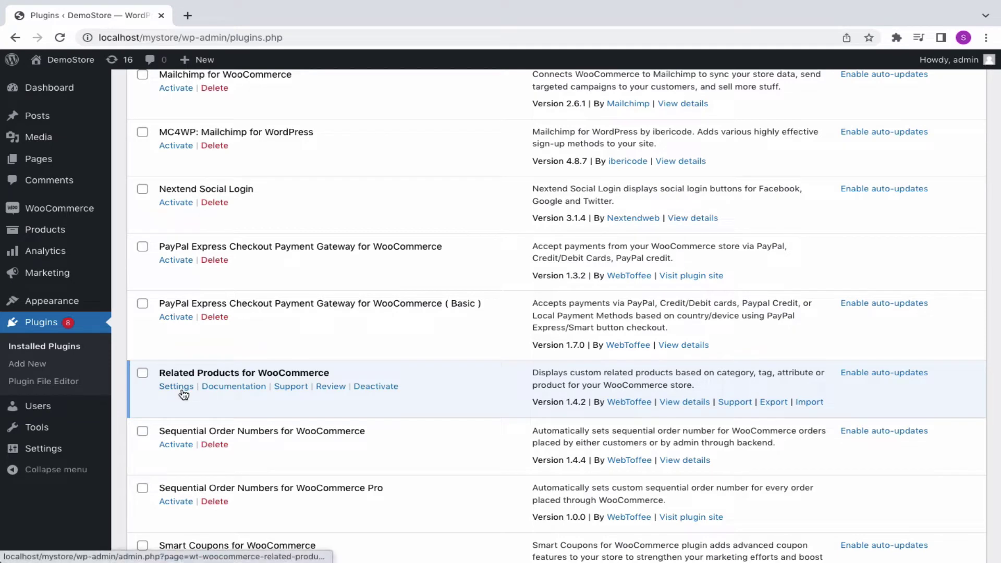
In WooCommerce > Related Products, try Default and Remove, then return to Custom related products mode
mouse_move(58, 208)
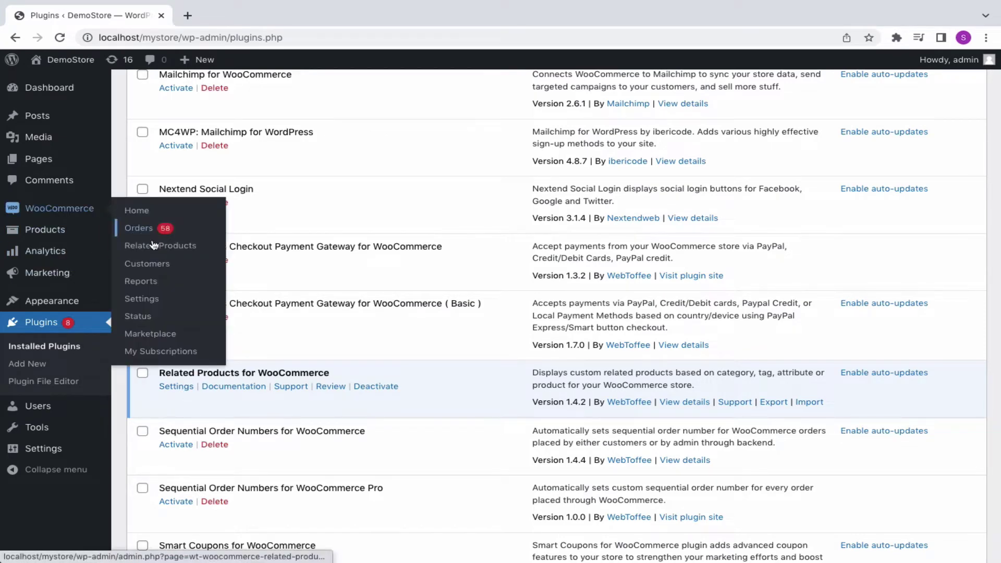
click(155, 246)
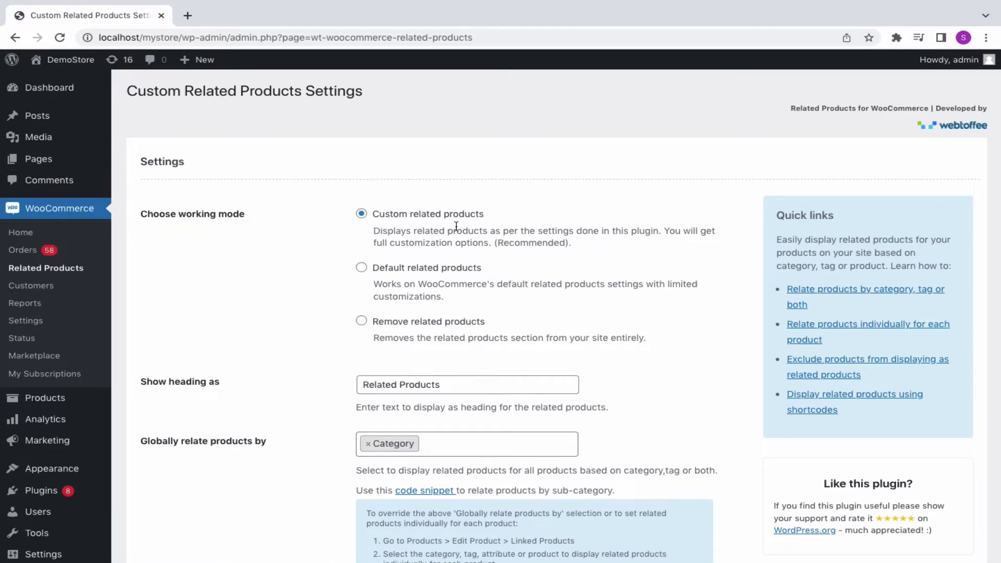
click(362, 267)
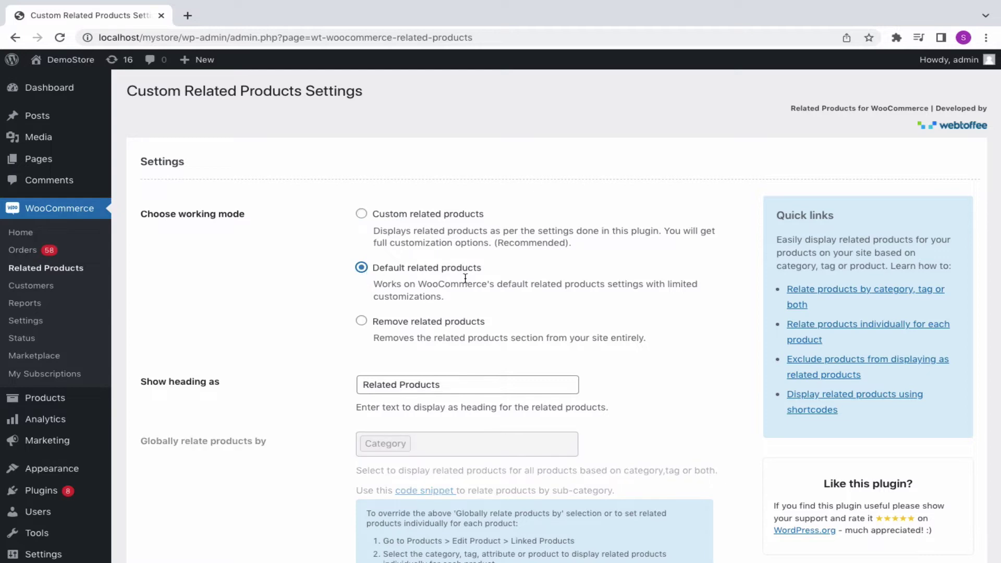
click(361, 322)
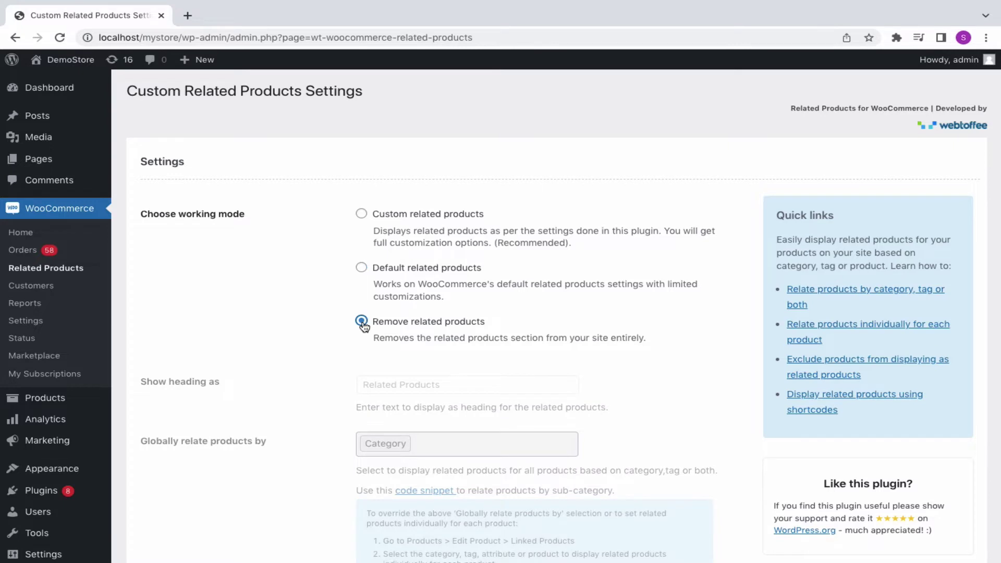
click(361, 215)
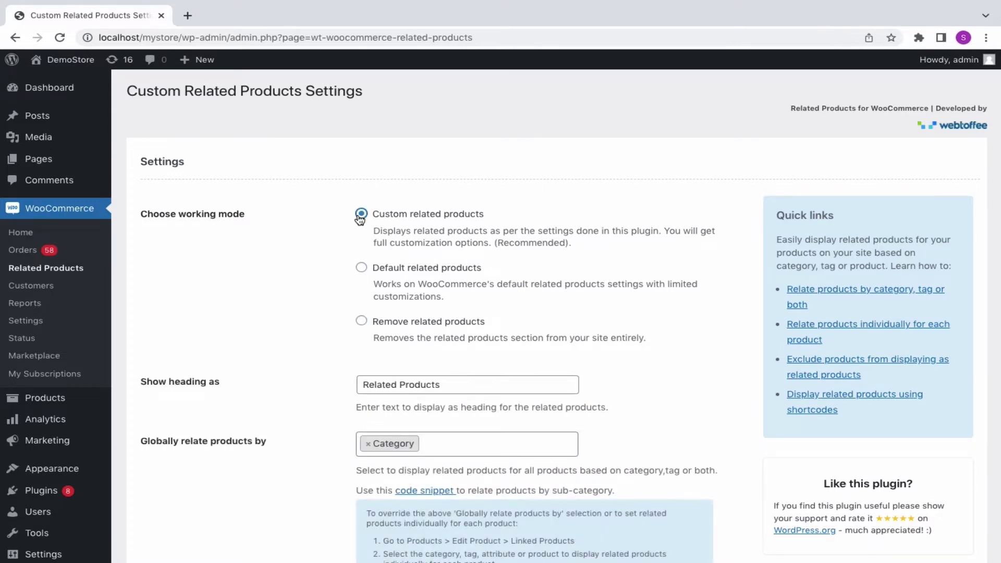
click(451, 386)
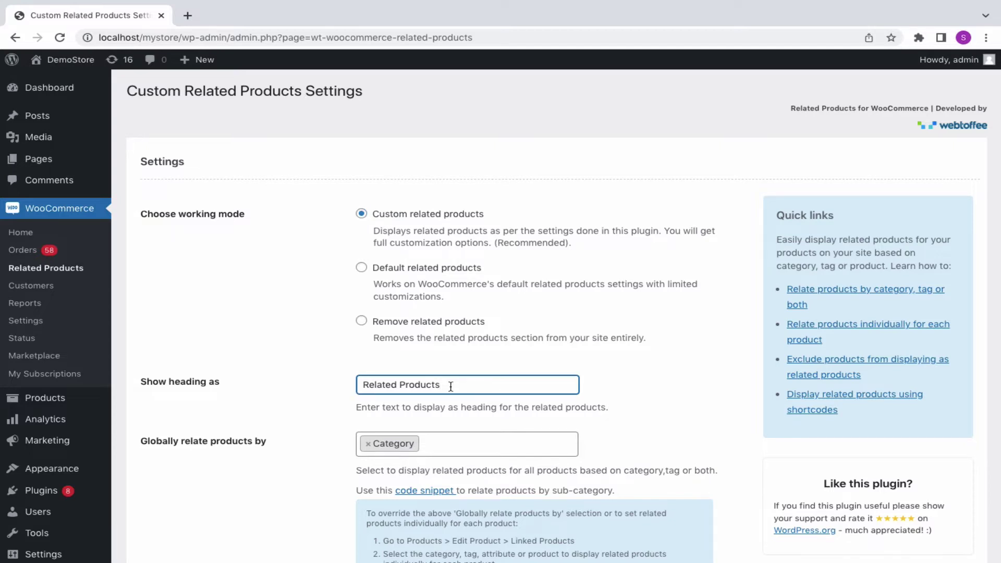
Add Tag alongside Category in the 'Globally relate products by' field
scroll(451, 386, down, 1)
scroll(451, 386, down, 1)
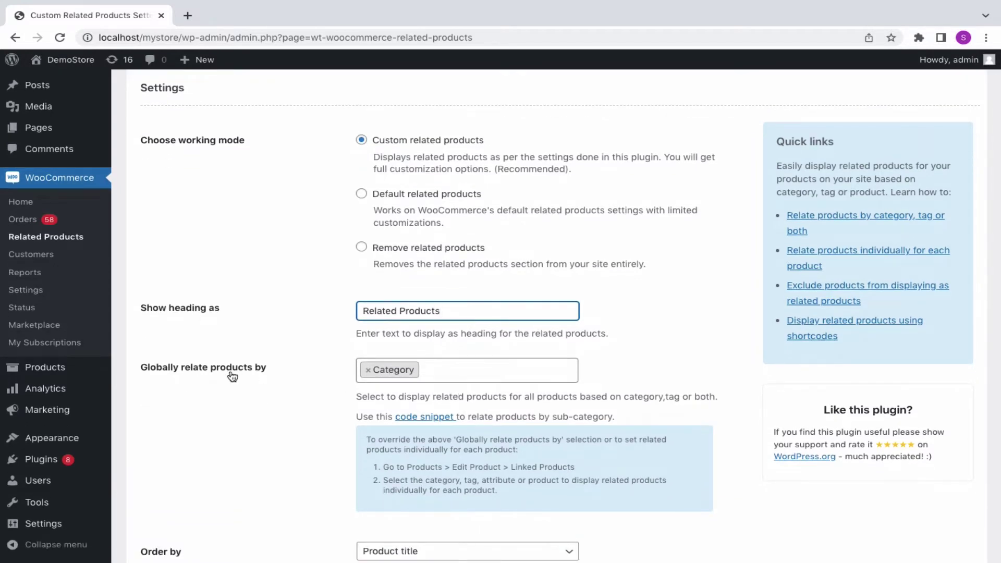
click(443, 371)
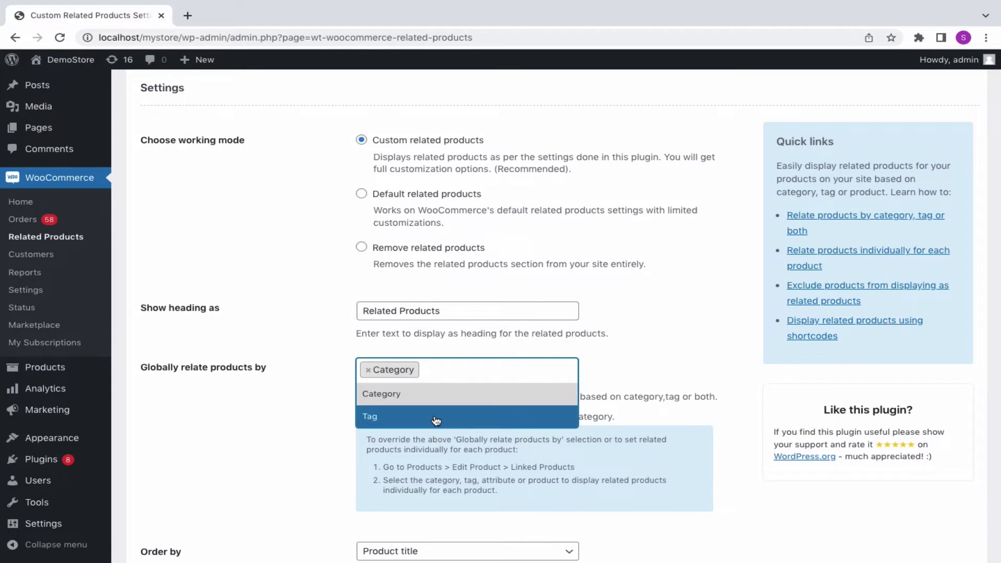
click(436, 415)
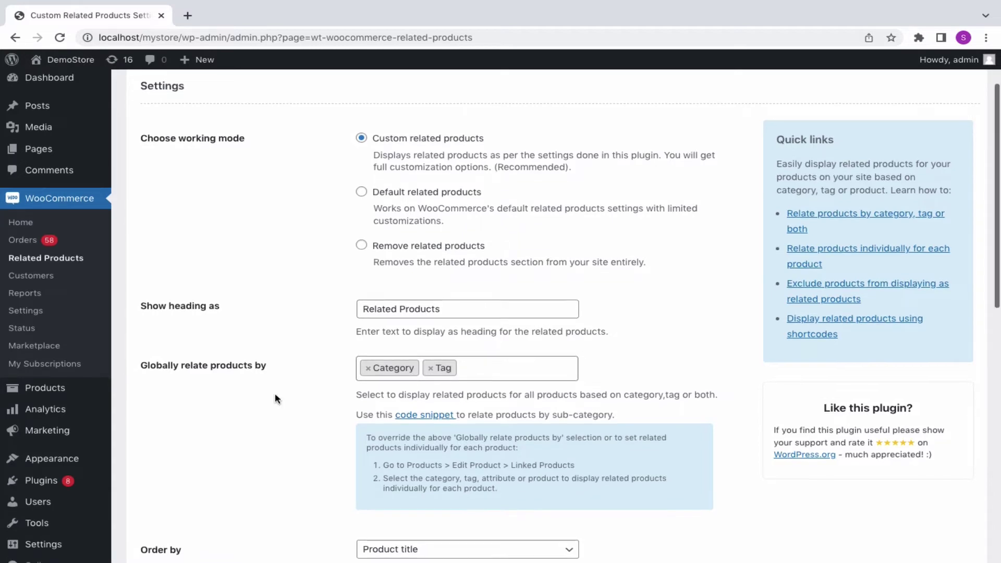
scroll(279, 401, down, 2)
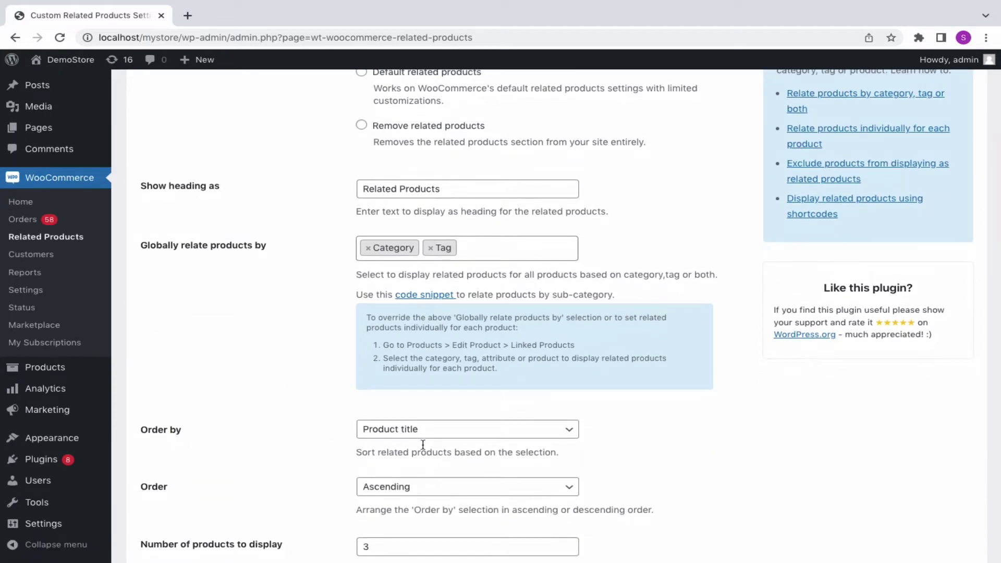
Set related products Order by to Popularity with Ascending order
click(449, 437)
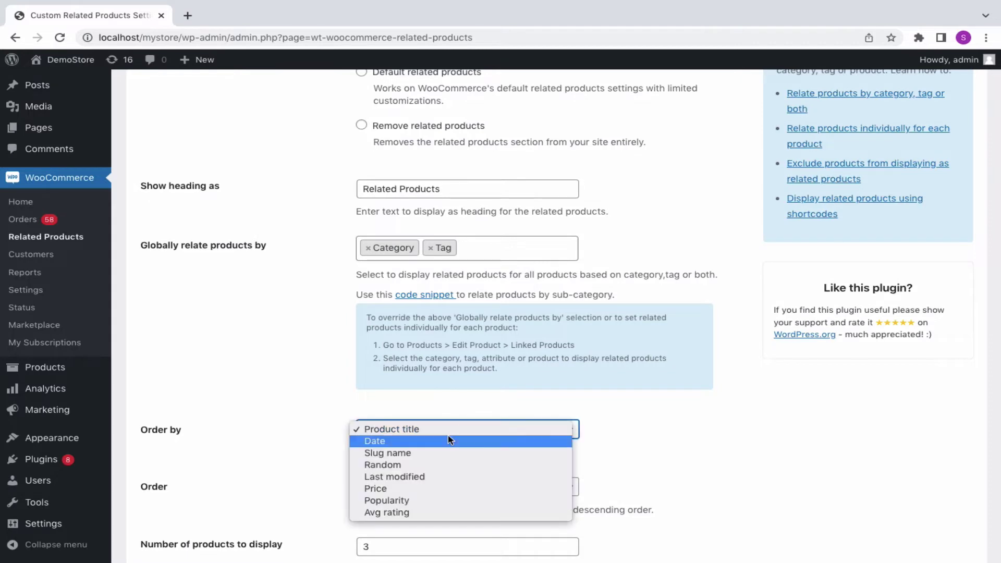
click(455, 497)
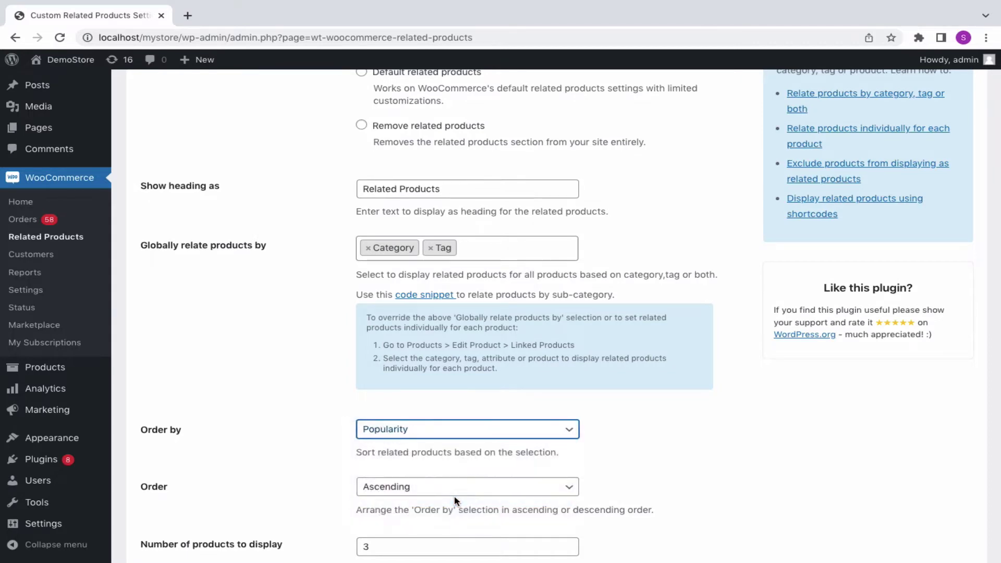
scroll(455, 495, down, 2)
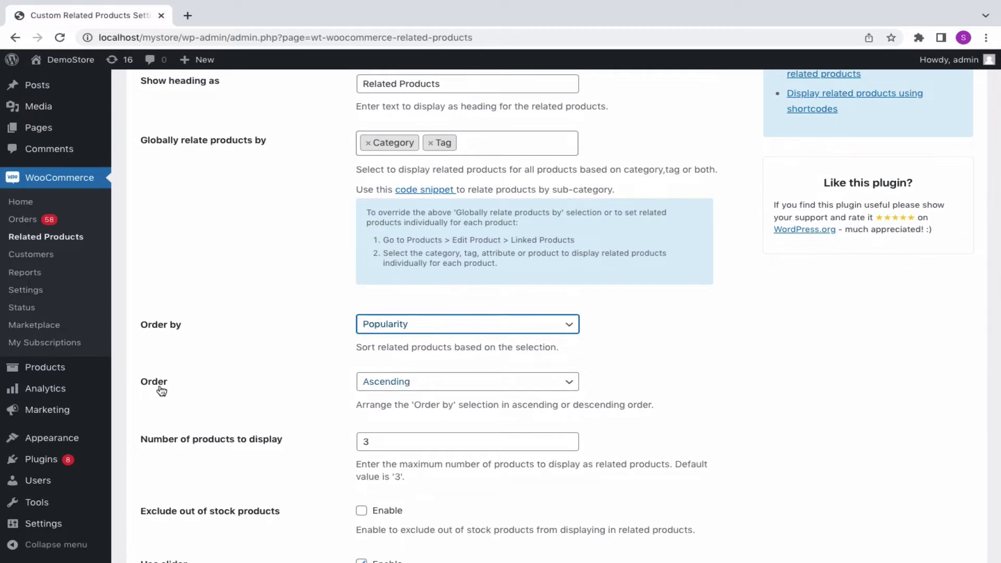
click(514, 384)
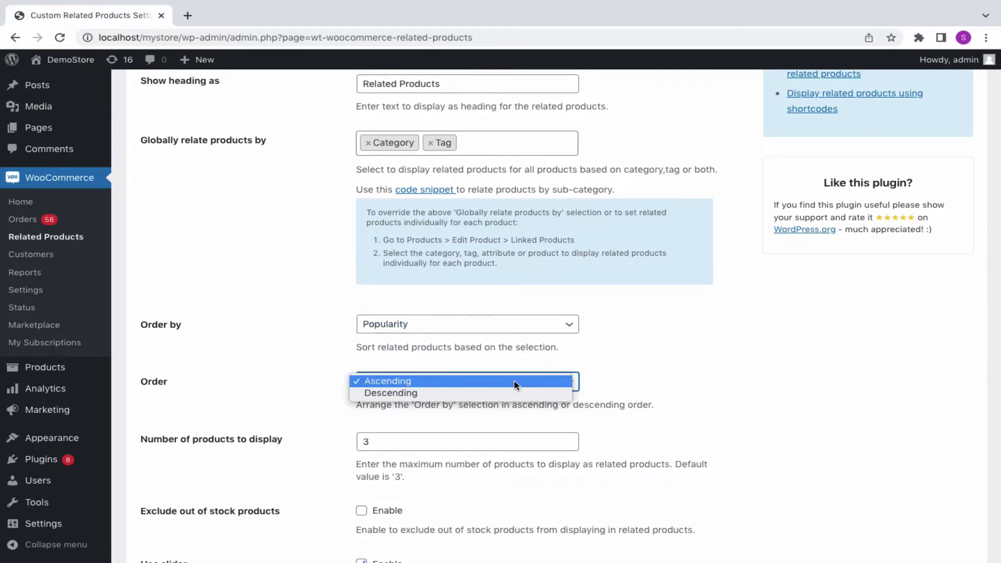
click(517, 382)
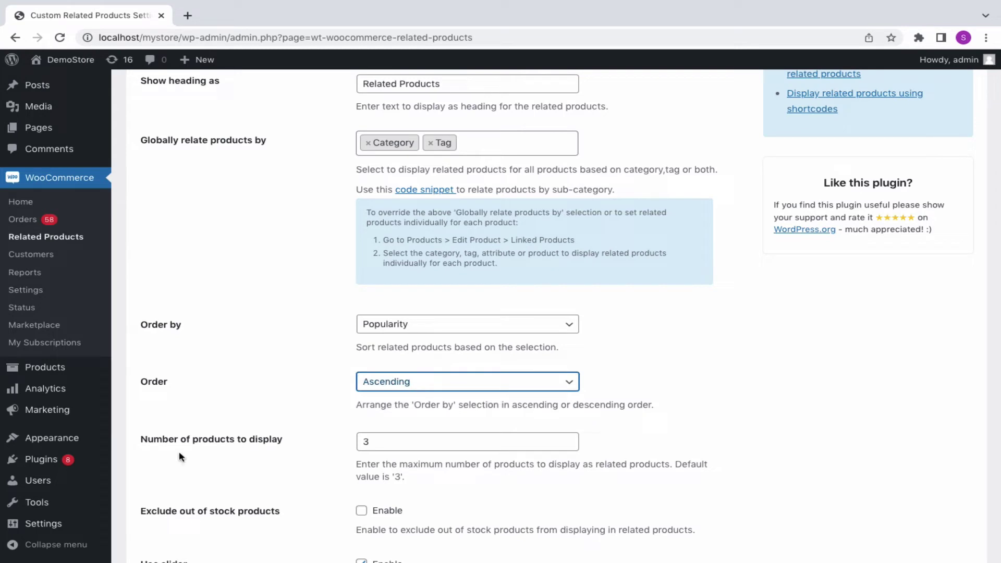
Keep Number of products to display at 3
scroll(389, 449, down, 2)
scroll(389, 448, down, 1)
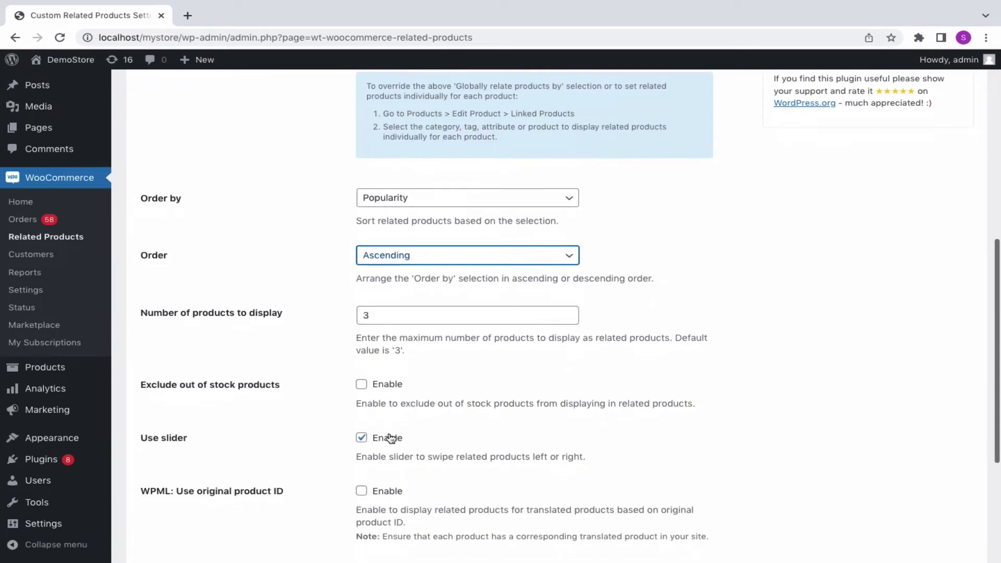
click(569, 311)
click(568, 319)
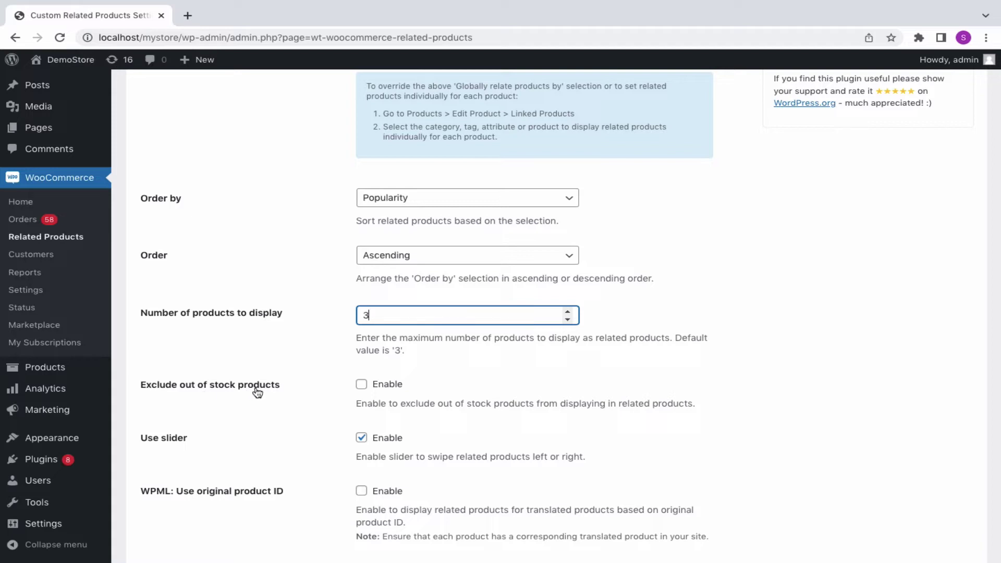
Enable out-of-stock exclusion, WPML original product ID and theme template override, then save
click(362, 386)
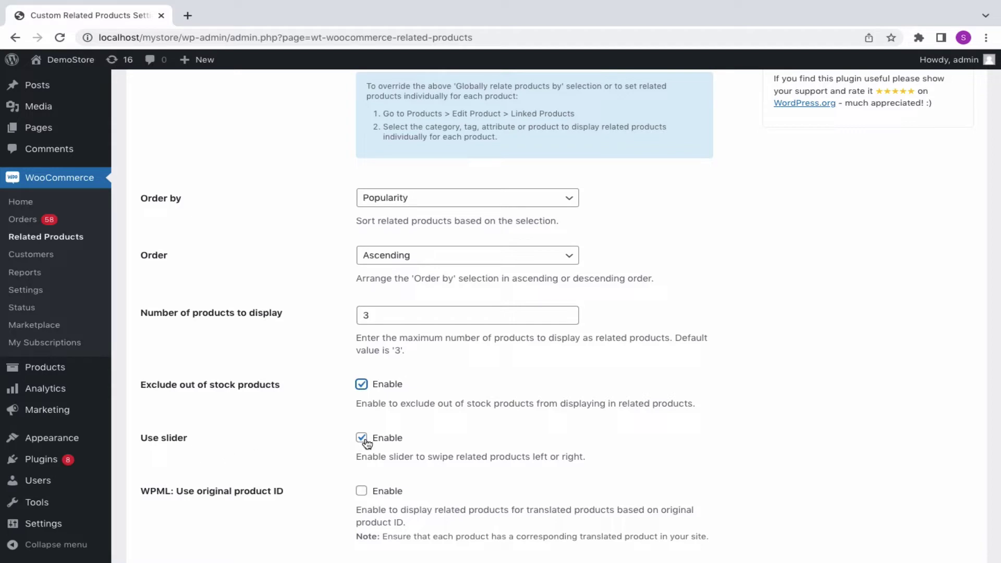
scroll(364, 469, up, 1)
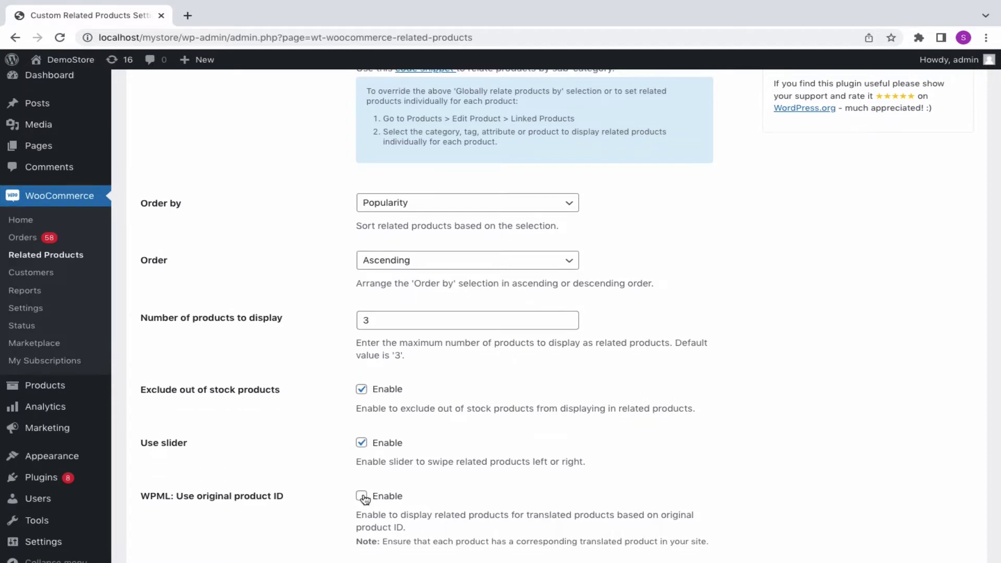
click(362, 497)
scroll(244, 503, down, 2)
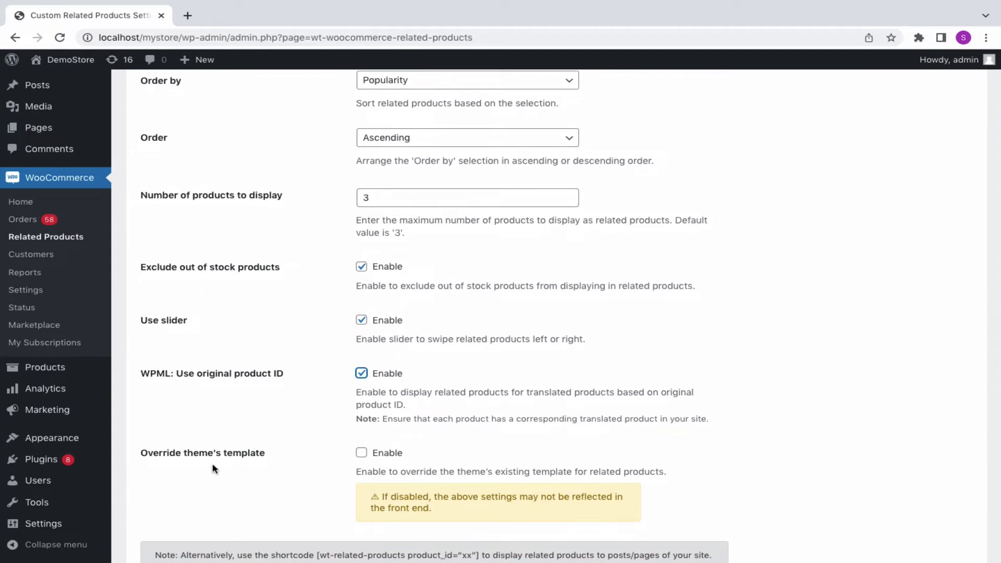
click(361, 453)
scroll(442, 534, down, 2)
click(199, 493)
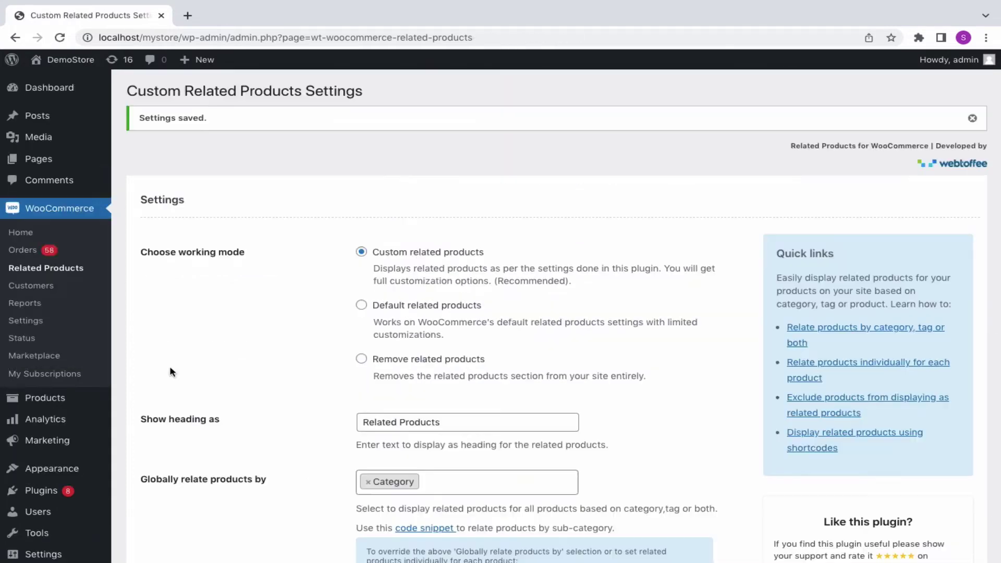
Filter All Products to the Fashion (6) category and open GR Tshirt's page in a new tab
mouse_move(63, 397)
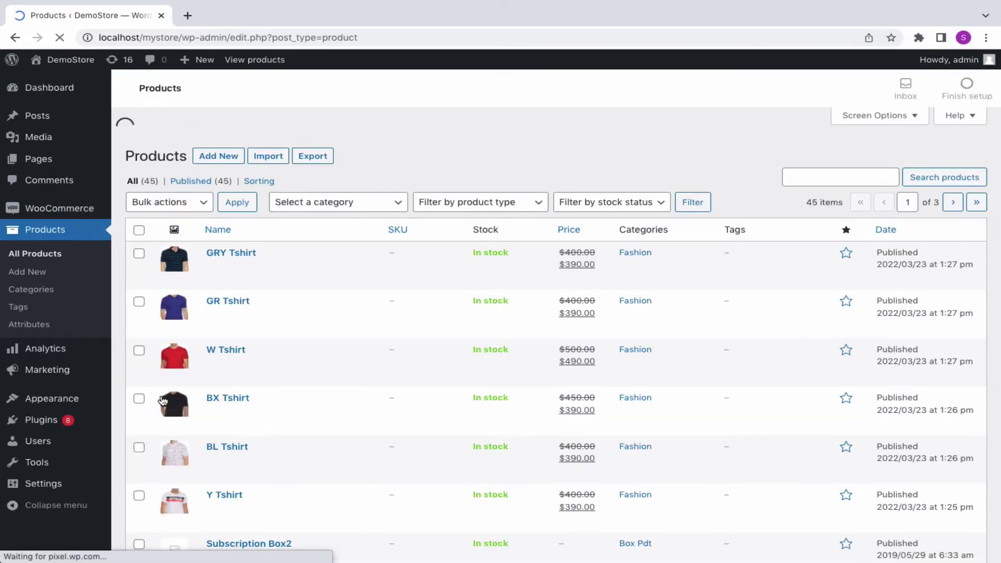
click(378, 179)
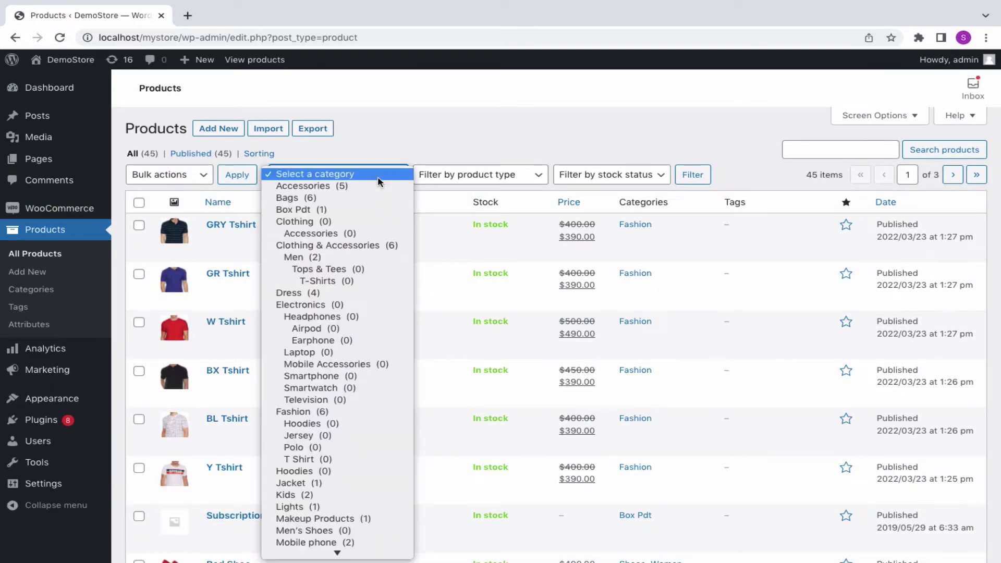
click(335, 411)
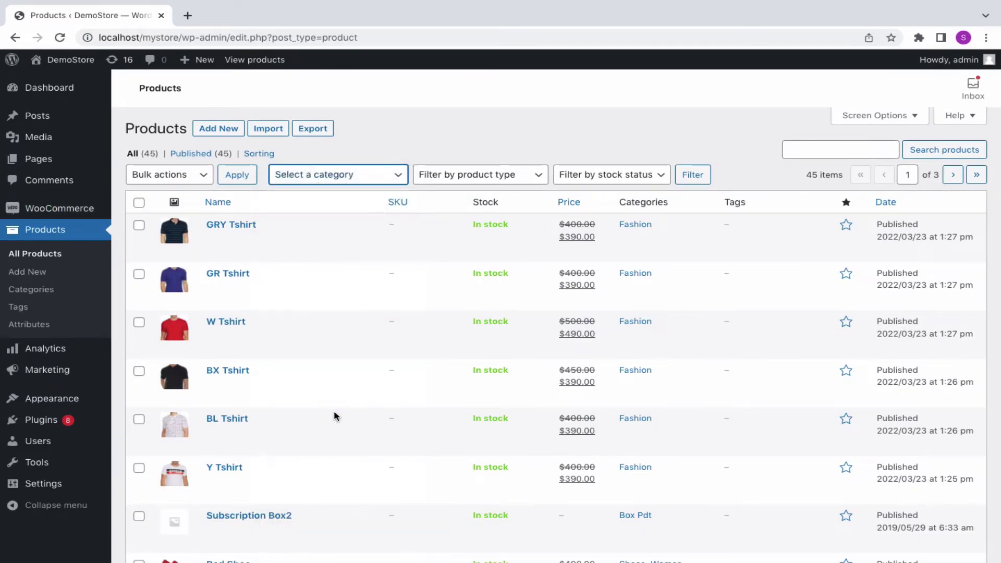
click(693, 180)
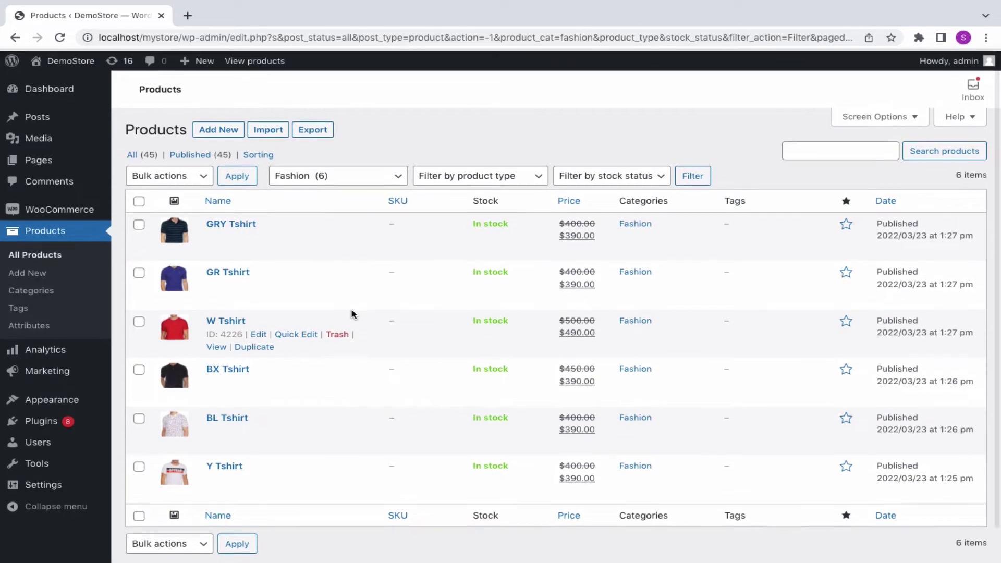
middle_click(216, 295)
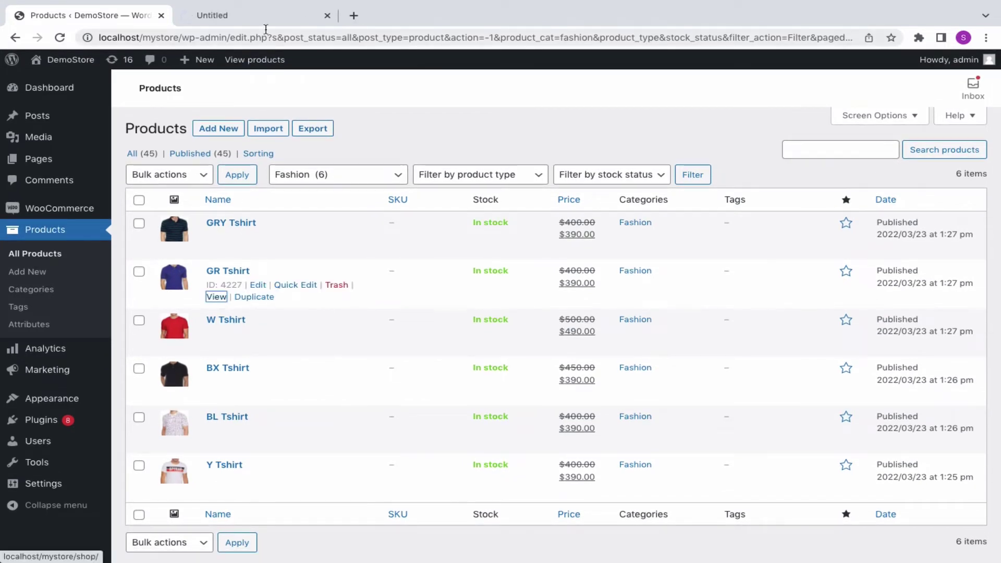
On GR Tshirt's storefront page, advance the Related Products slider three times
click(284, 14)
scroll(498, 334, down, 3)
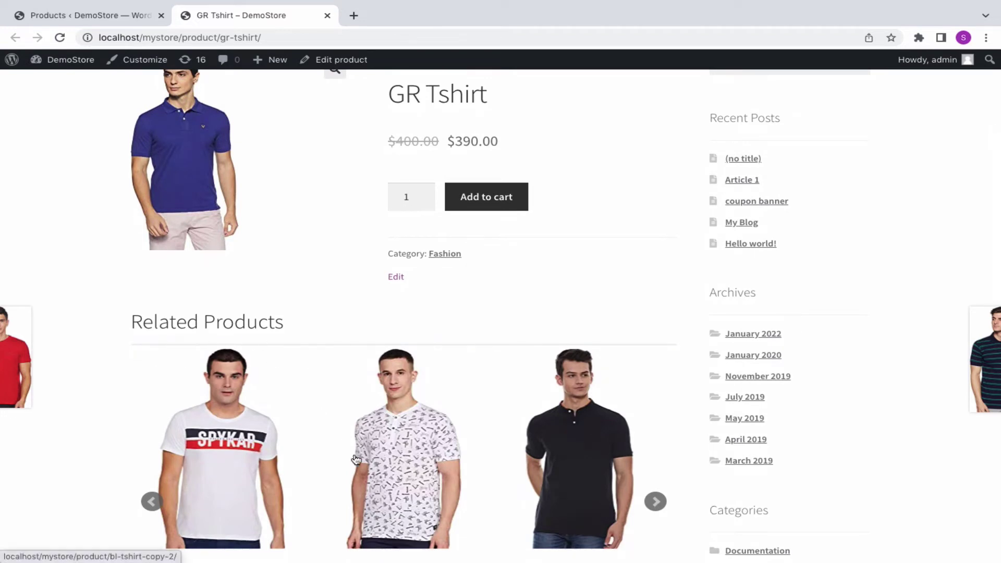
scroll(356, 458, down, 2)
scroll(356, 459, down, 1)
click(654, 364)
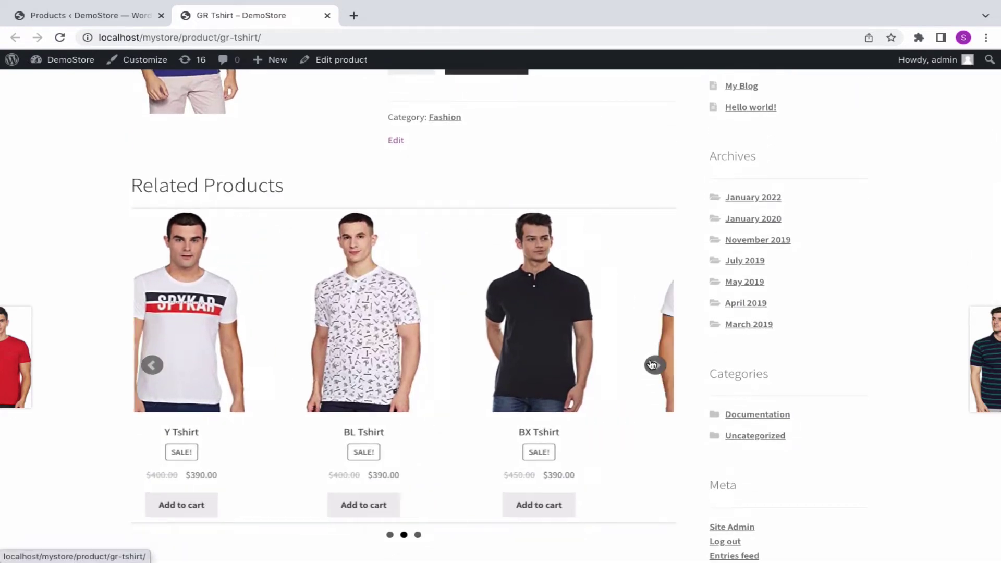
click(653, 365)
click(654, 365)
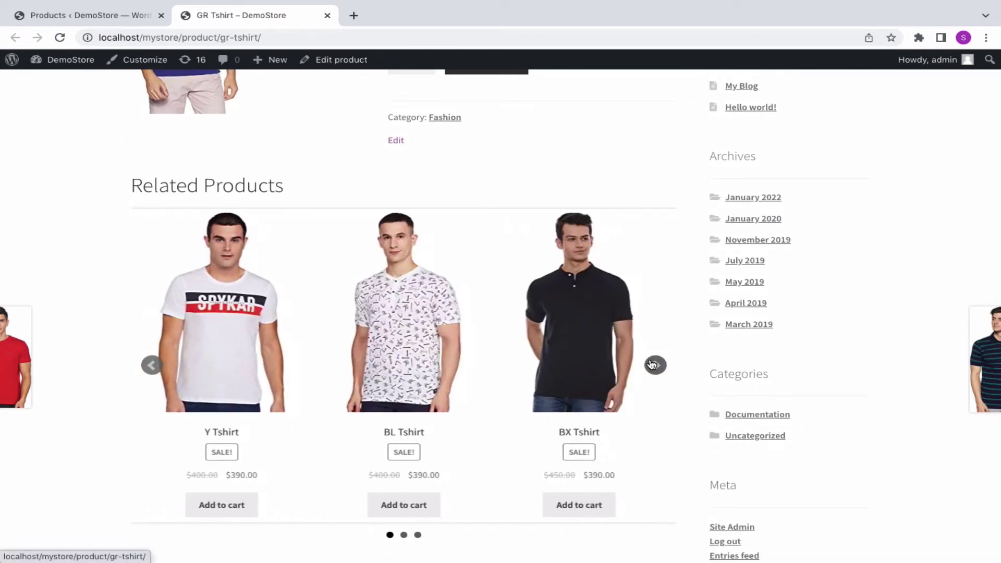
Set Number of products to display to 6 and save the settings
click(452, 12)
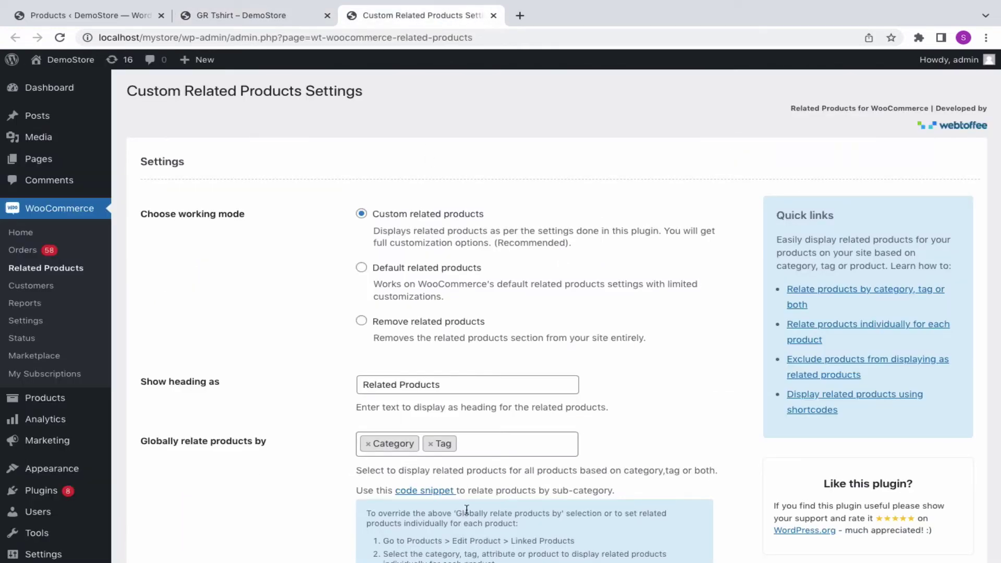
scroll(467, 510, down, 3)
scroll(467, 509, down, 4)
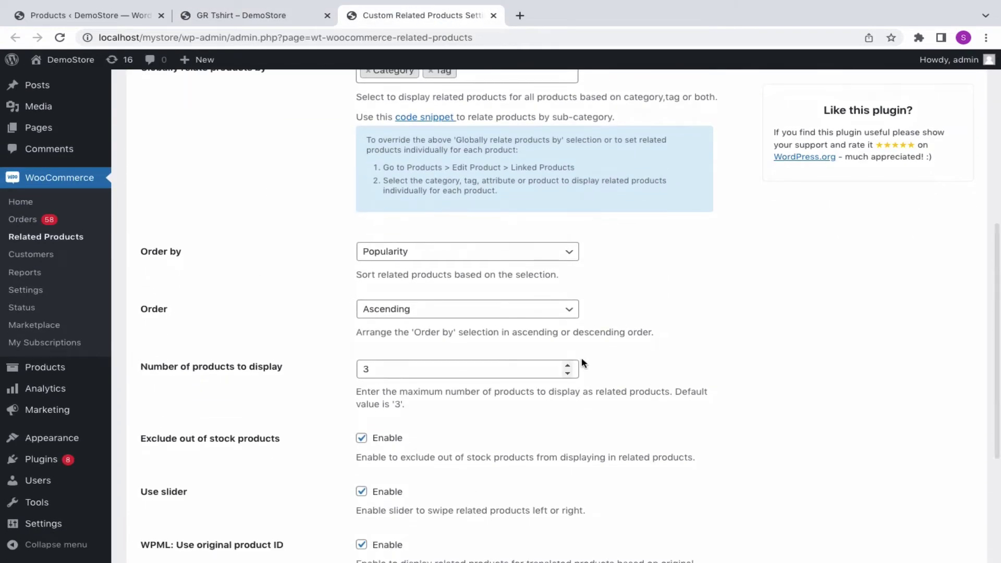
click(568, 365)
click(568, 366)
click(568, 365)
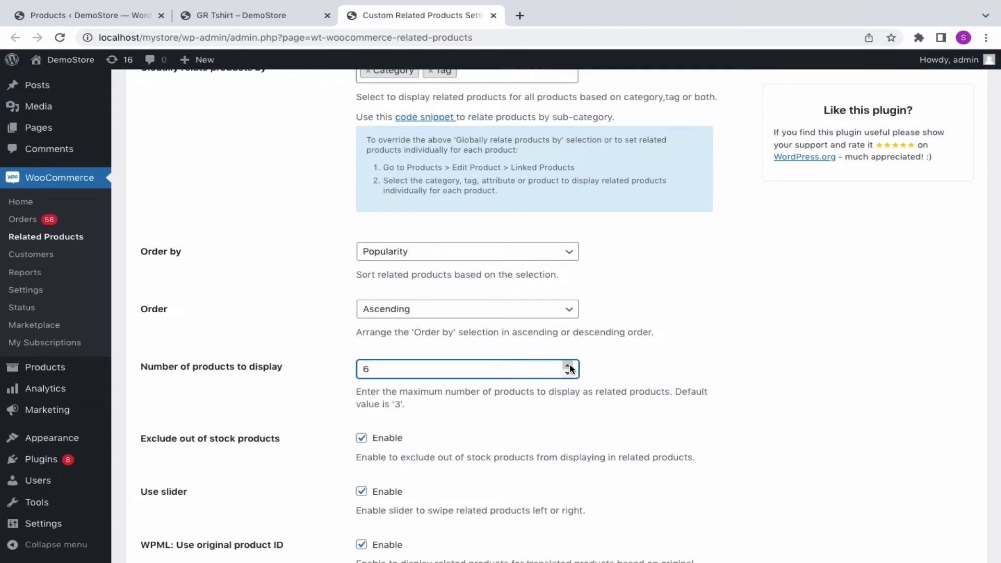
scroll(161, 476, down, 4)
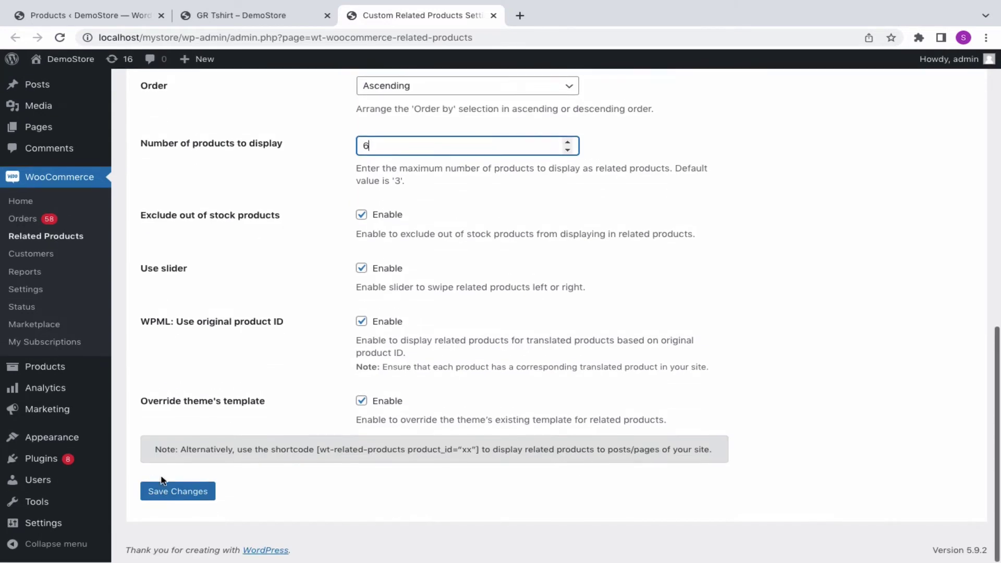
click(164, 493)
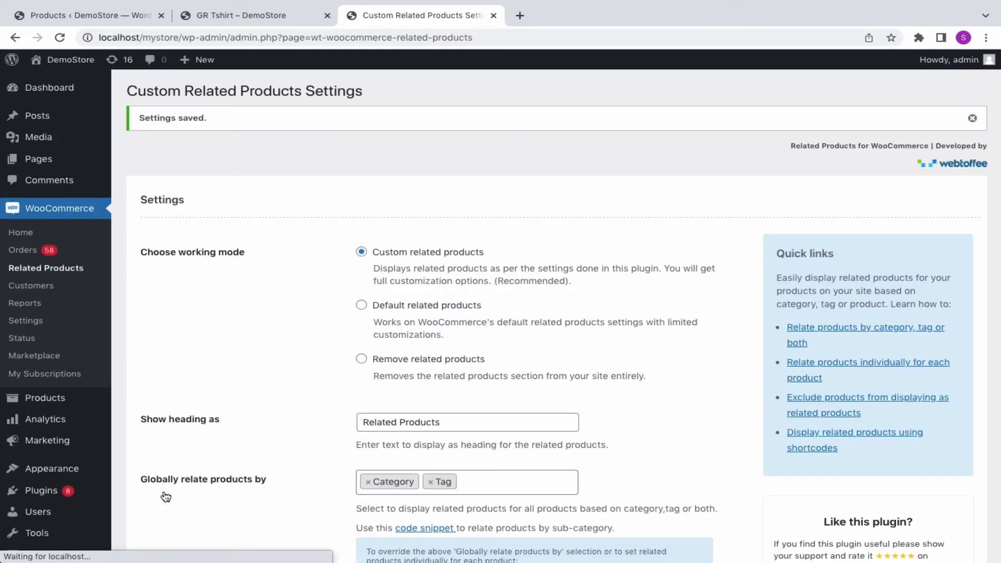
Cycle GR Tshirt's Related Products slider to see the added W and GRY Tshirts
click(250, 18)
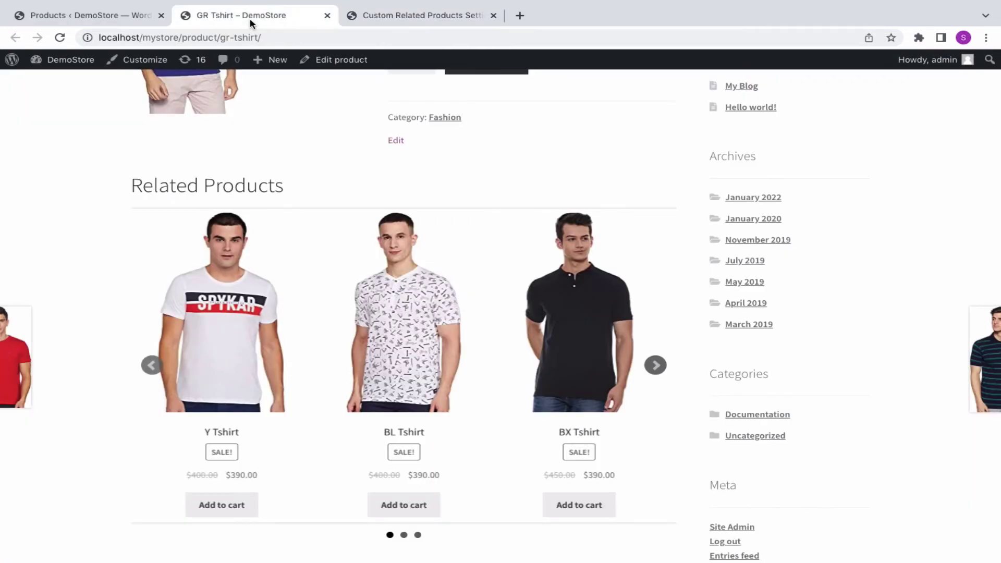
click(655, 365)
click(655, 365)
click(655, 365)
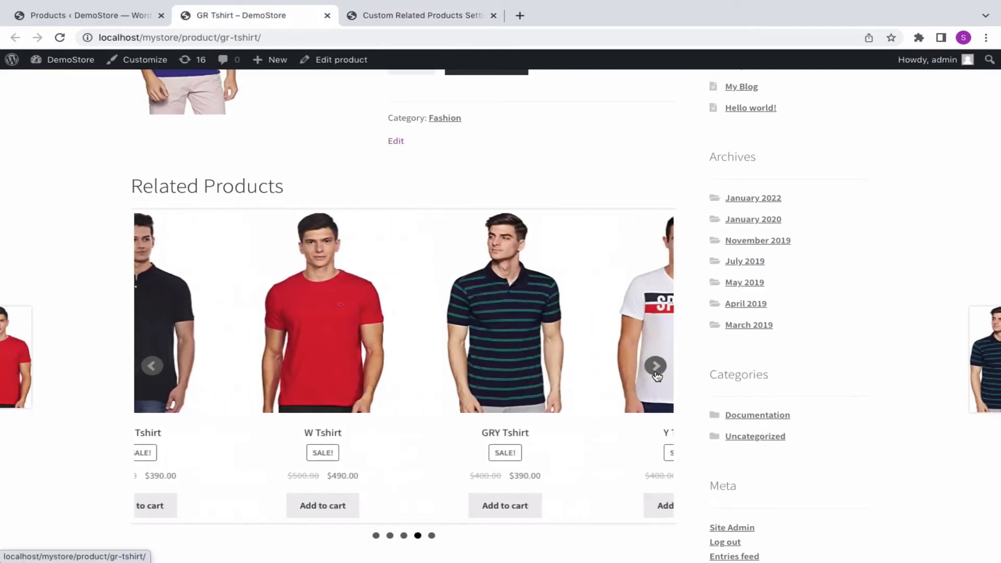
click(655, 365)
click(655, 365)
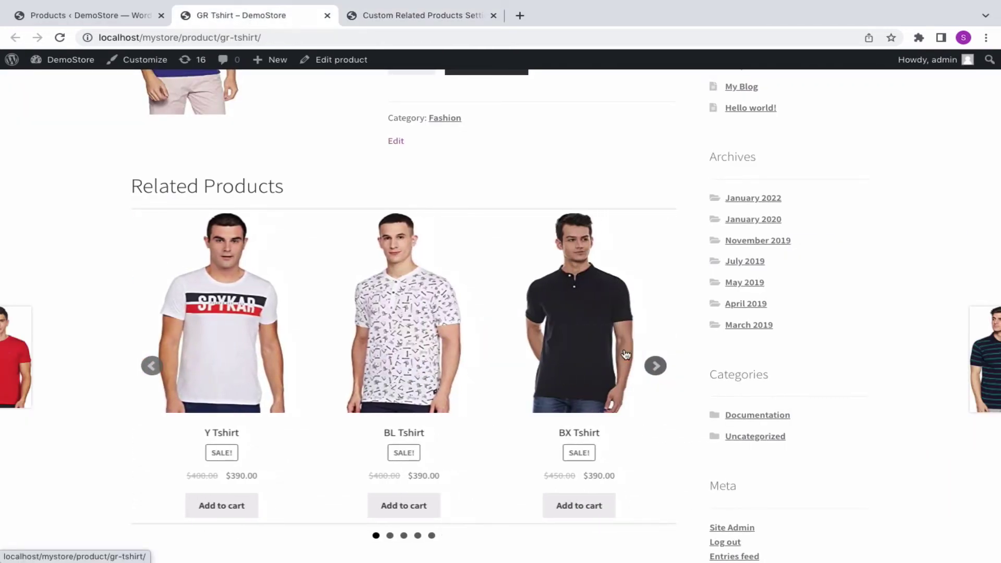
click(479, 21)
Uncheck Use slider and save the related products settings
scroll(503, 365, down, 3)
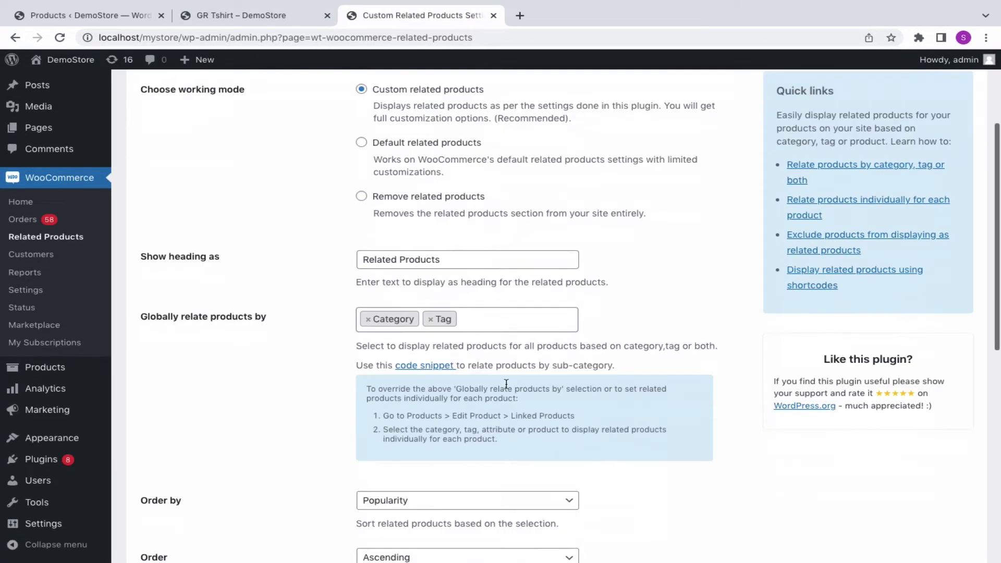
scroll(505, 384, down, 7)
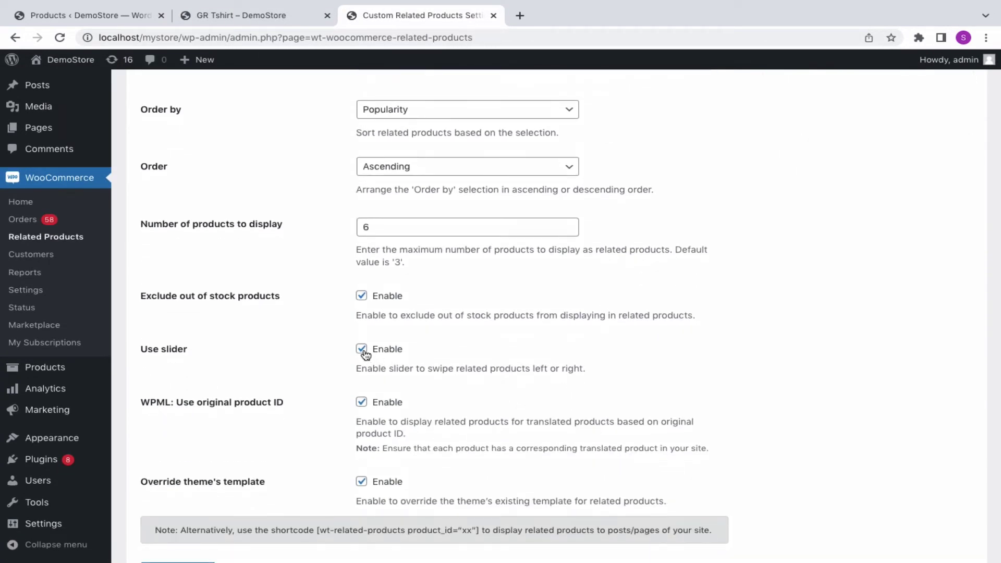
click(361, 349)
scroll(365, 360, down, 2)
click(178, 491)
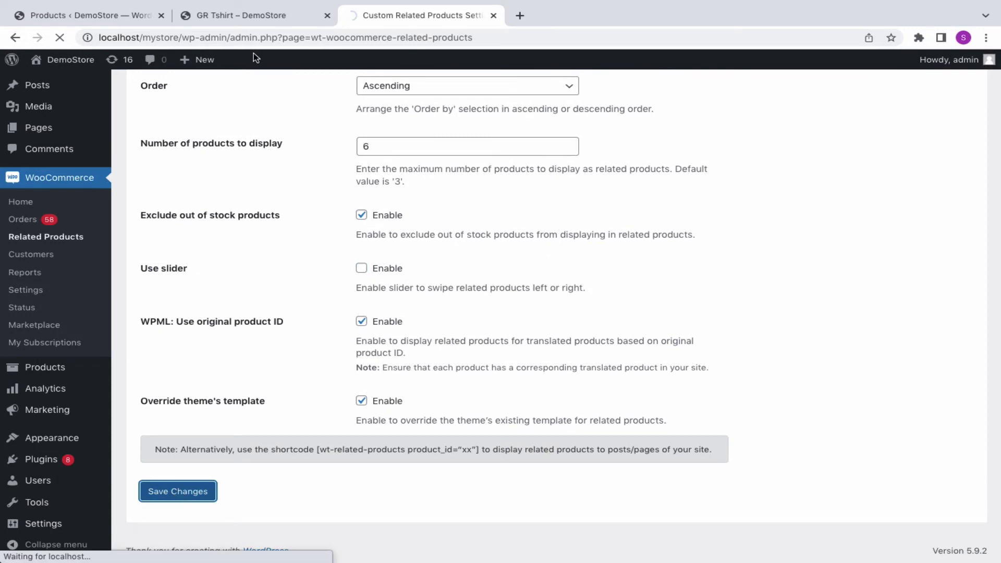
Reload GR Tshirt's page to view related products as a grid, then close the tab
click(274, 21)
key(ctrl+r)
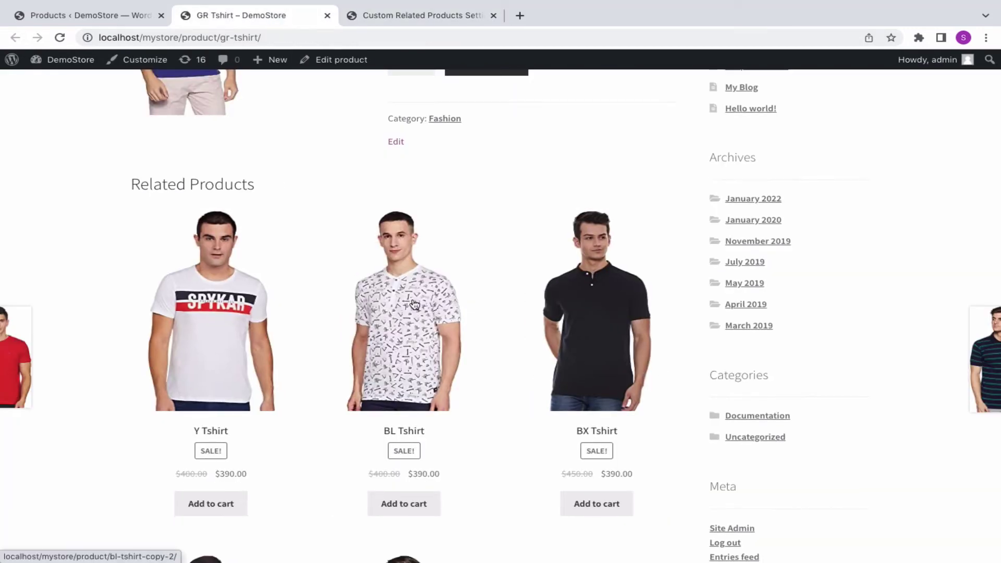
scroll(414, 304, down, 6)
scroll(414, 303, up, 5)
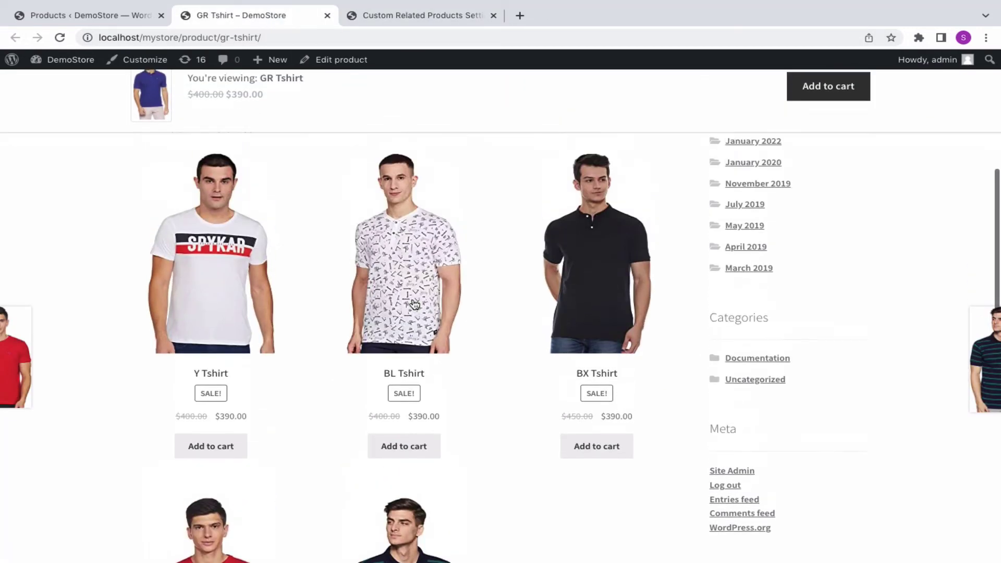
scroll(415, 304, up, 3)
scroll(414, 304, up, 3)
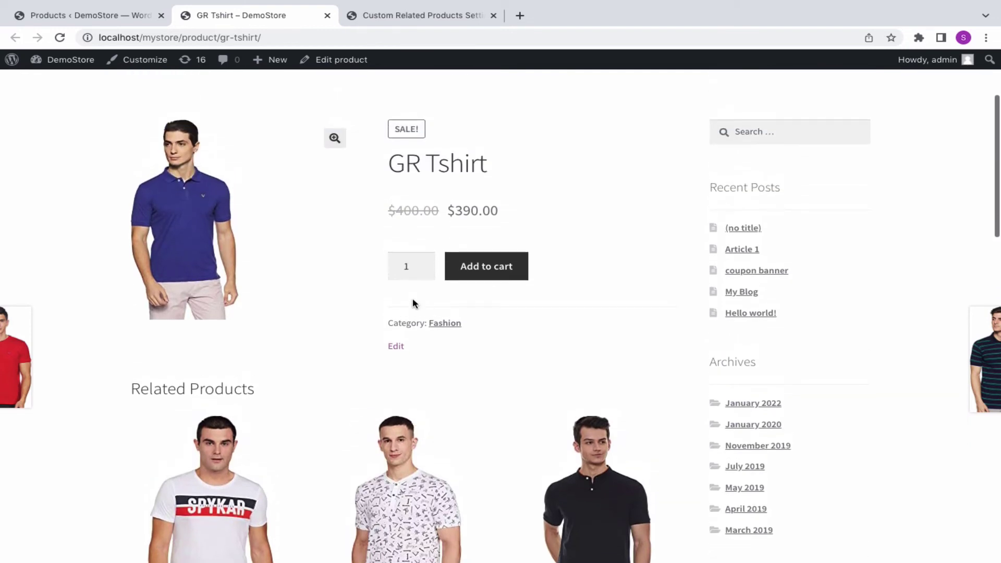
key(ctrl+w)
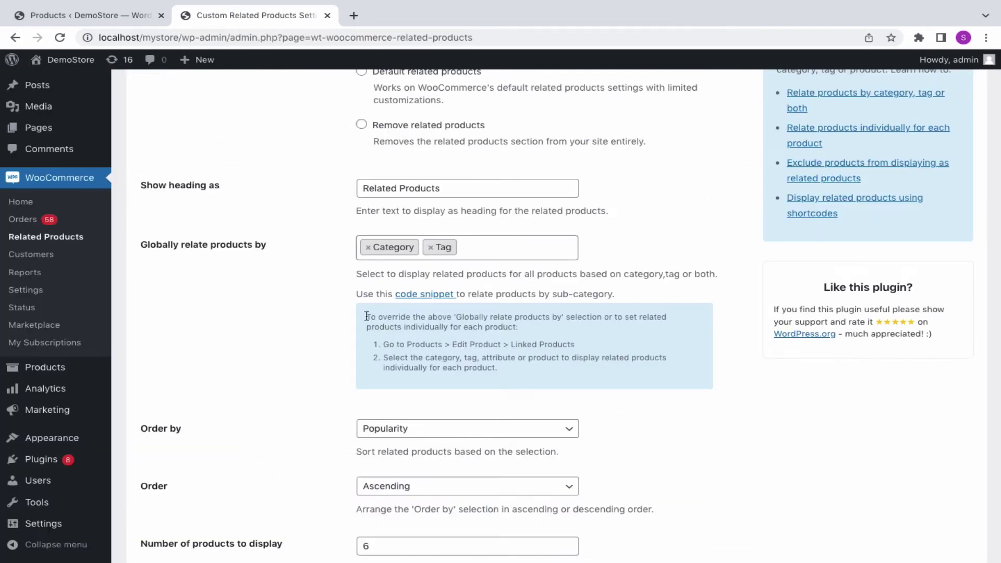
From the Products list, open Hand Bag's Edit Product page in a new tab
drag(366, 317, 540, 338)
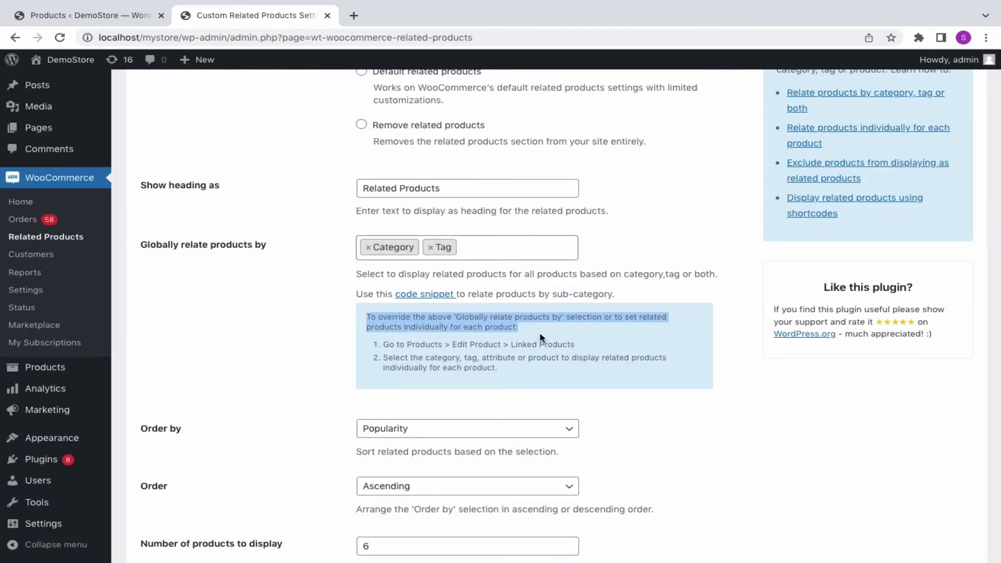
click(139, 13)
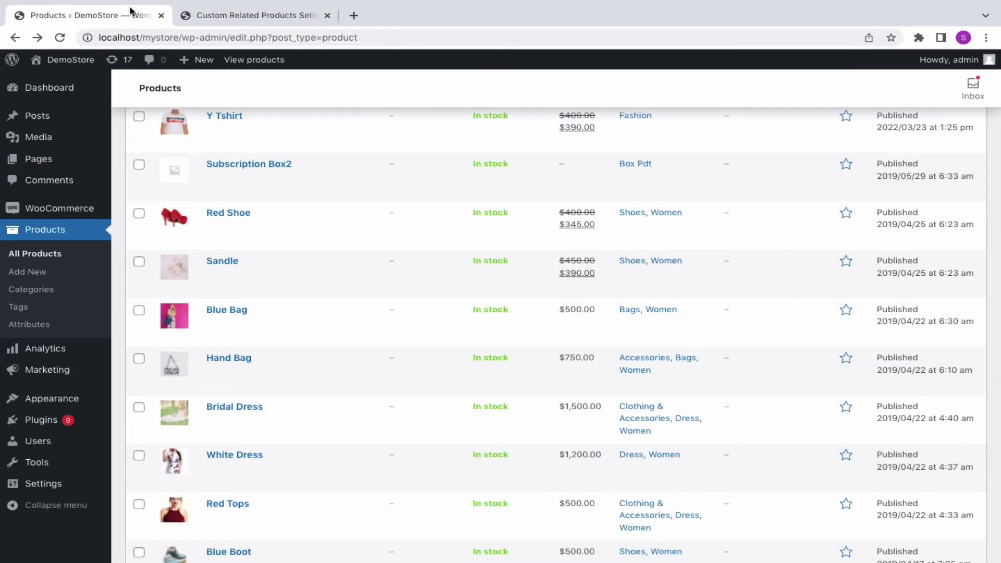
mouse_move(274, 308)
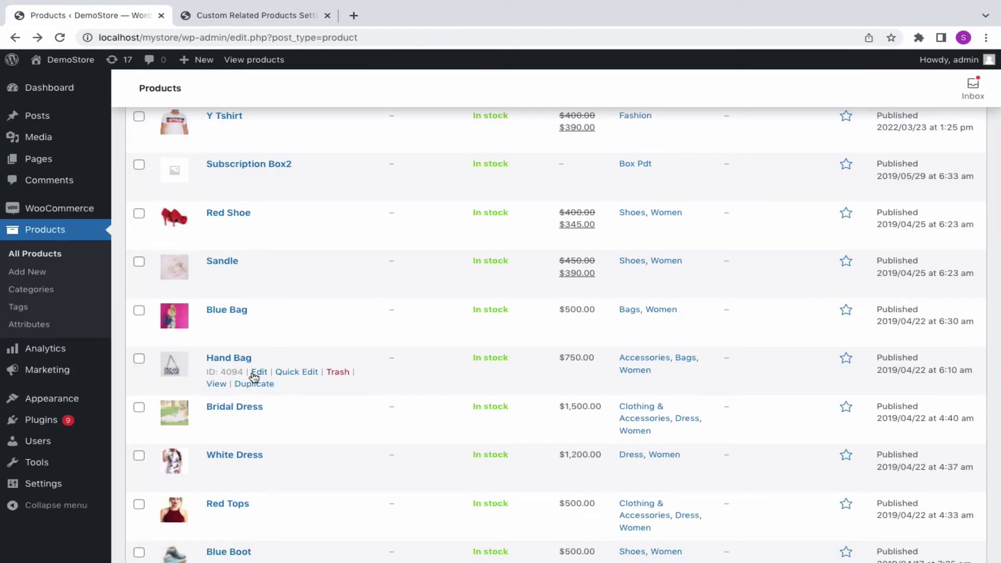
ctrl+click(258, 372)
click(283, 21)
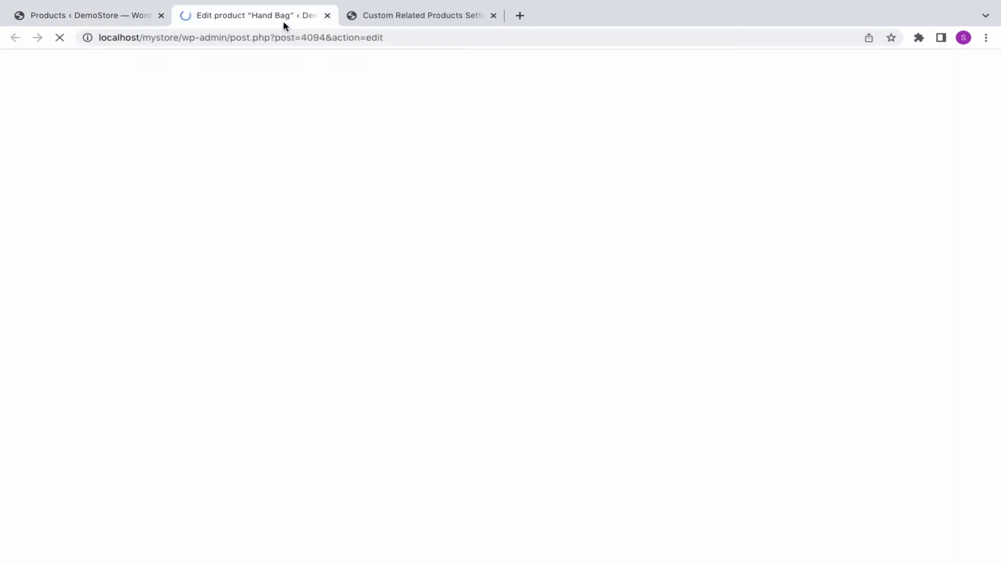
scroll(365, 406, down, 5)
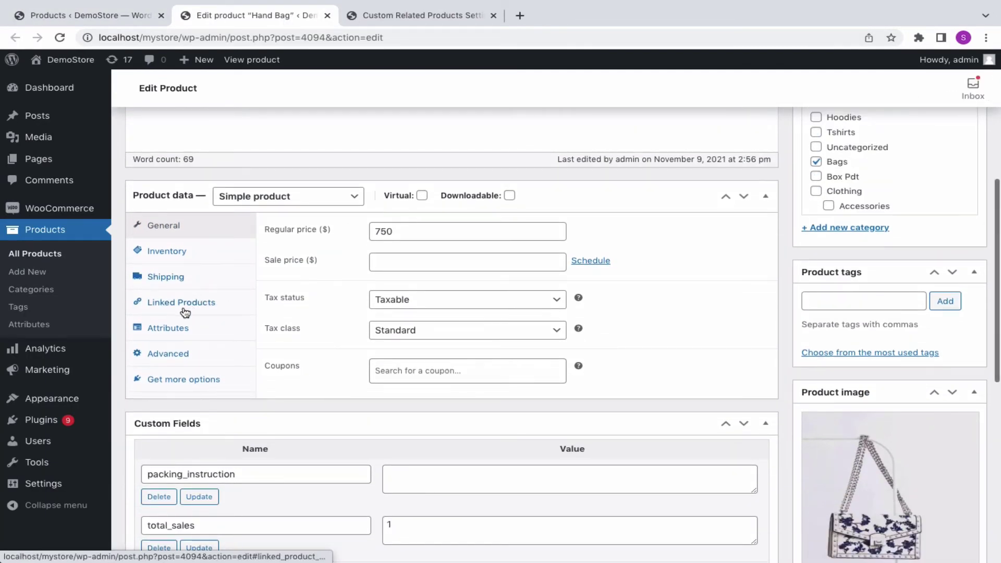
Link Ebags (#4060) and Blue Bag (#4095) as the Hand Bag's related products and update it
click(202, 312)
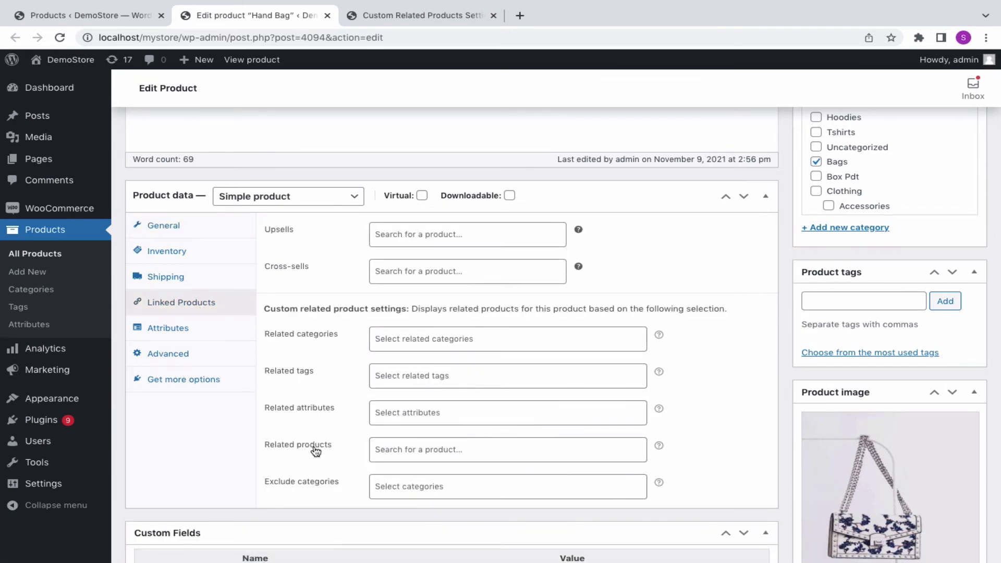
click(436, 449)
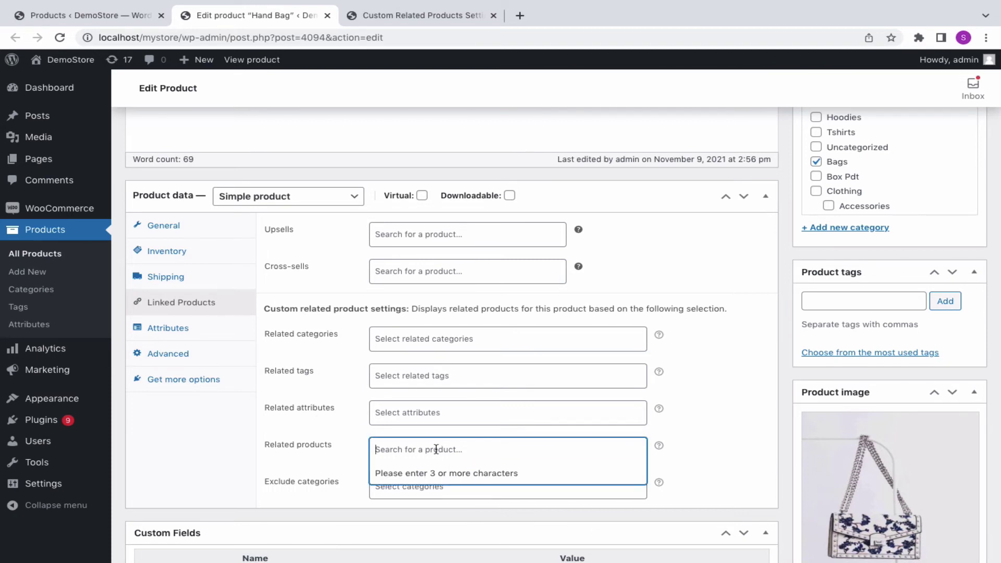
text(eba)
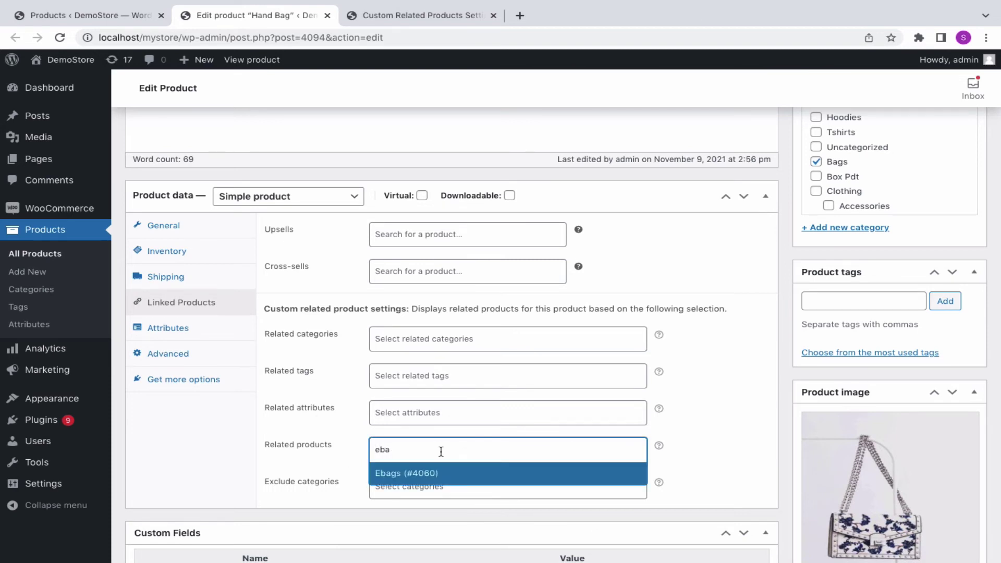
click(468, 472)
text(bag)
click(467, 472)
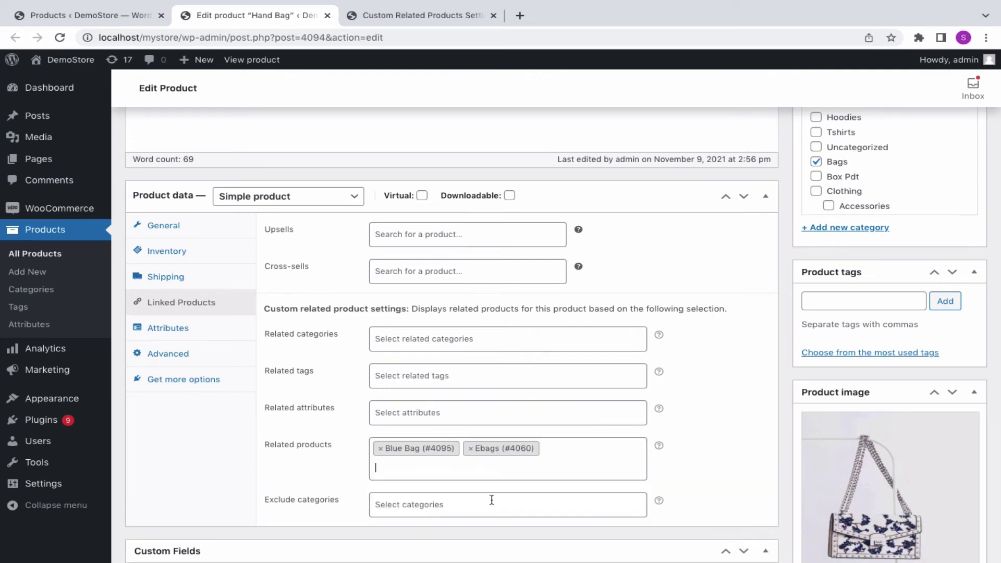
scroll(764, 452, up, 3)
scroll(765, 452, up, 2)
click(956, 253)
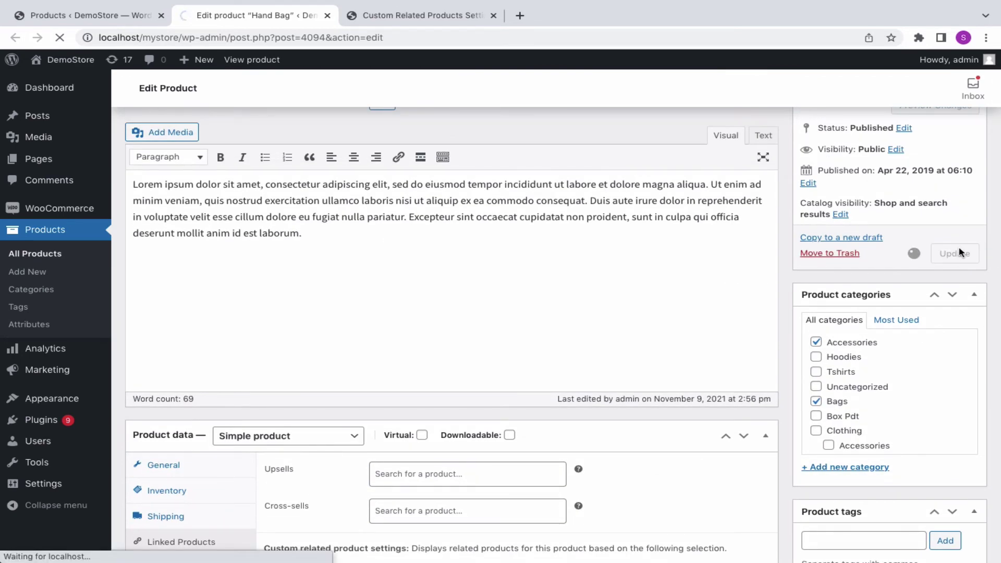
View the Hand Bag storefront page, cycle its Related Products slider twice, then return to the editor
ctrl+click(249, 162)
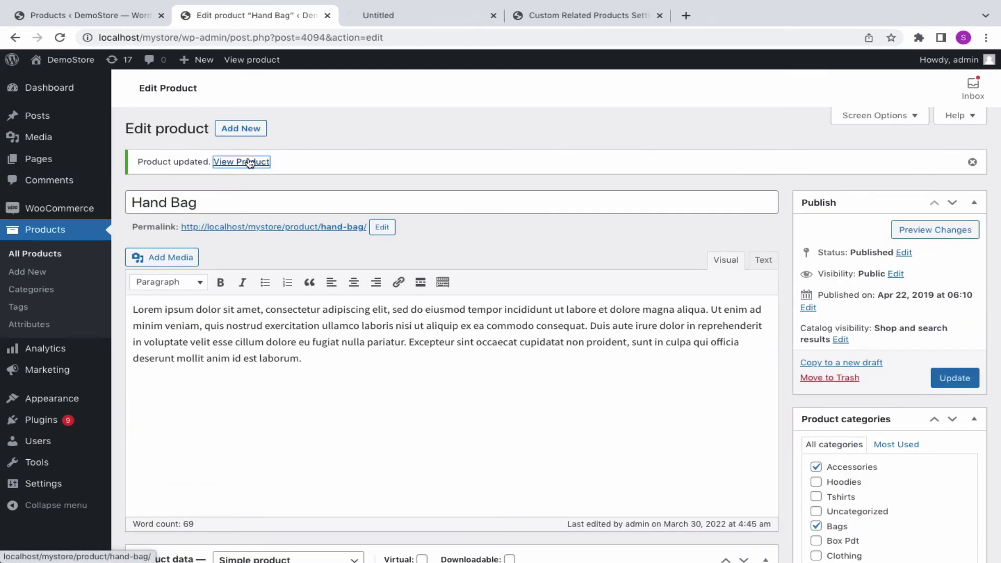
click(444, 15)
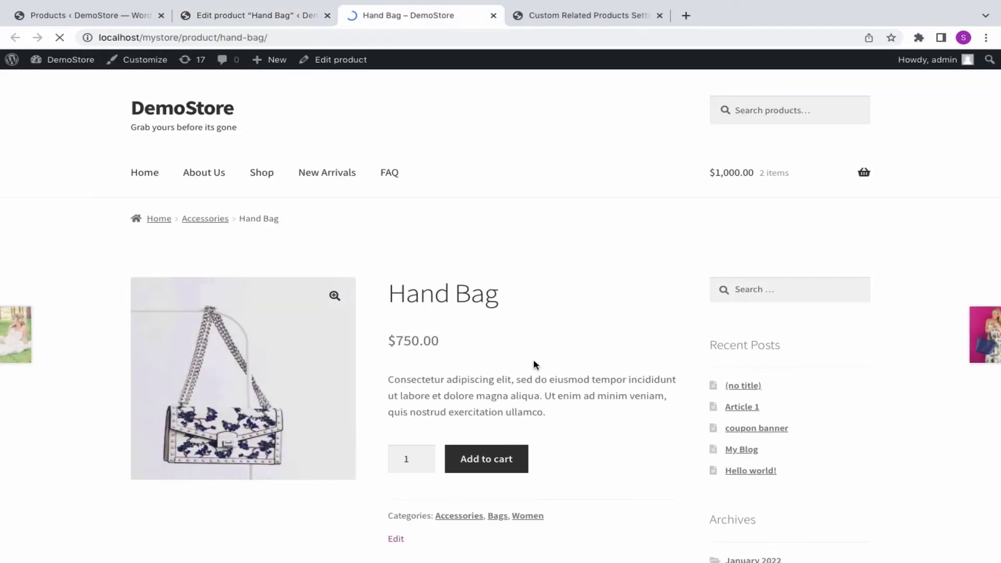
scroll(533, 358, down, 10)
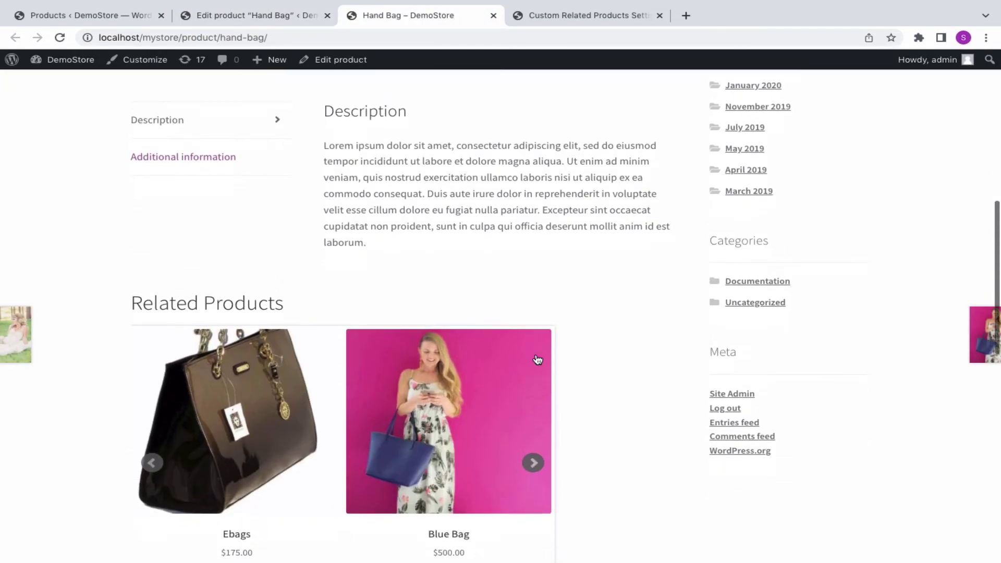
click(535, 402)
click(535, 403)
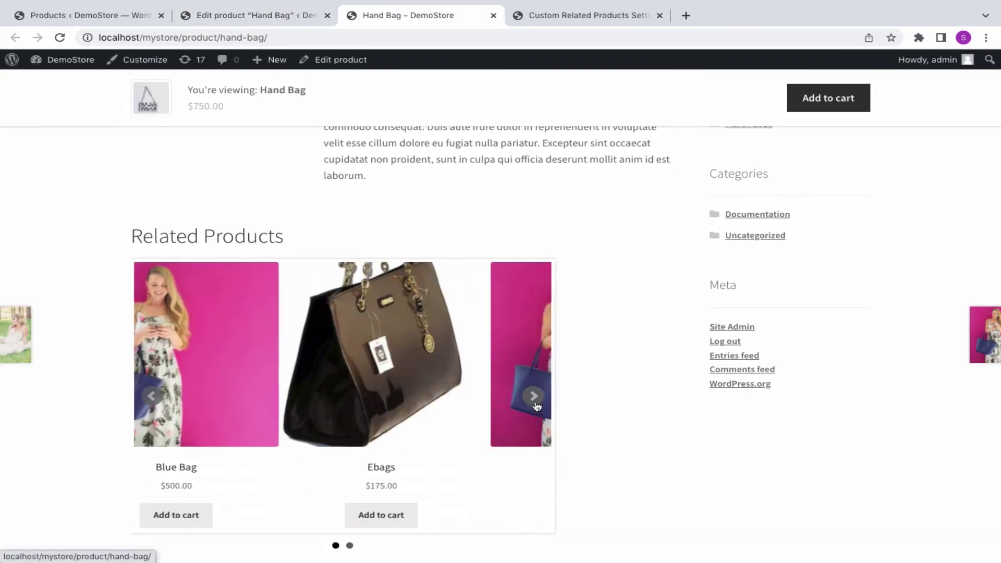
key(ctrl+shift+Tab)
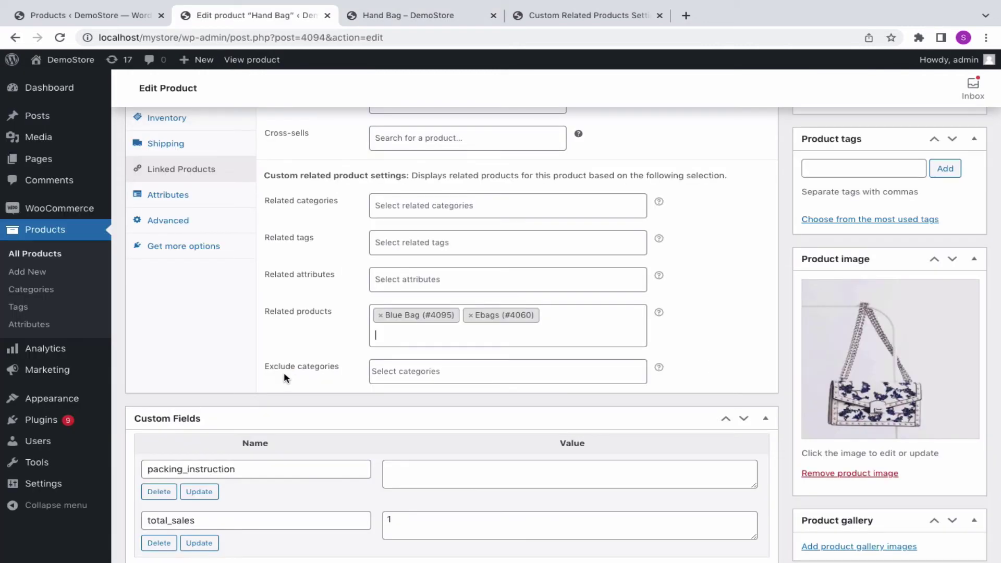
Add Accessories and Bags to the Hand Bag's Exclude categories field
click(422, 373)
click(432, 417)
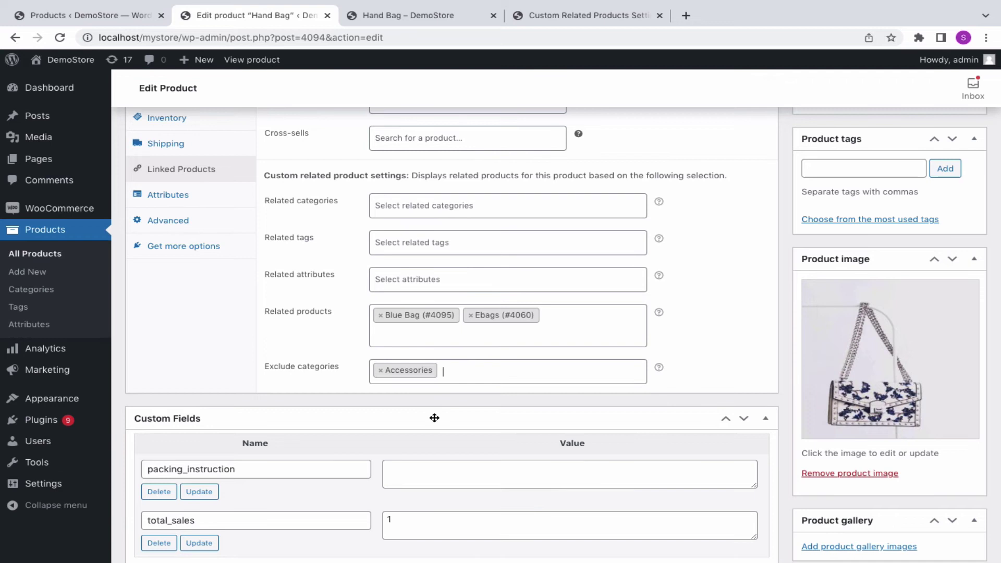
click(475, 375)
click(503, 468)
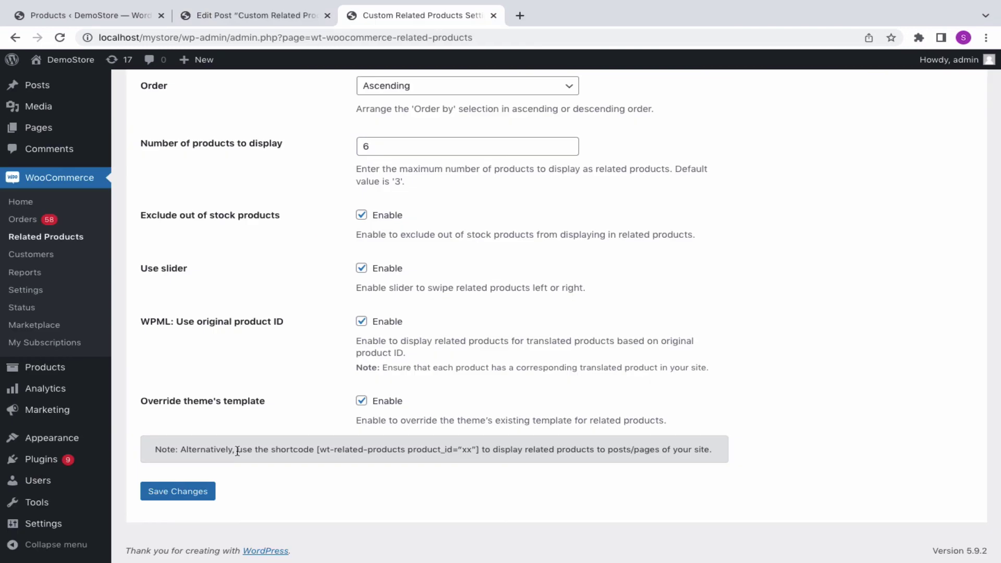
Insert the shortcode [wt-related-products product_id="4228"] into the post, publish it, and view it
drag(237, 450, 482, 449)
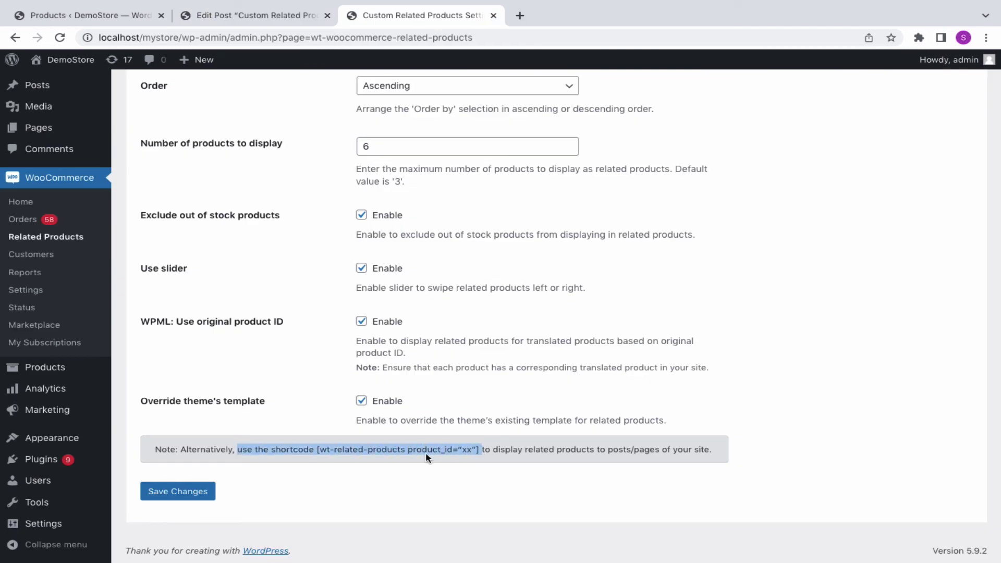
click(267, 25)
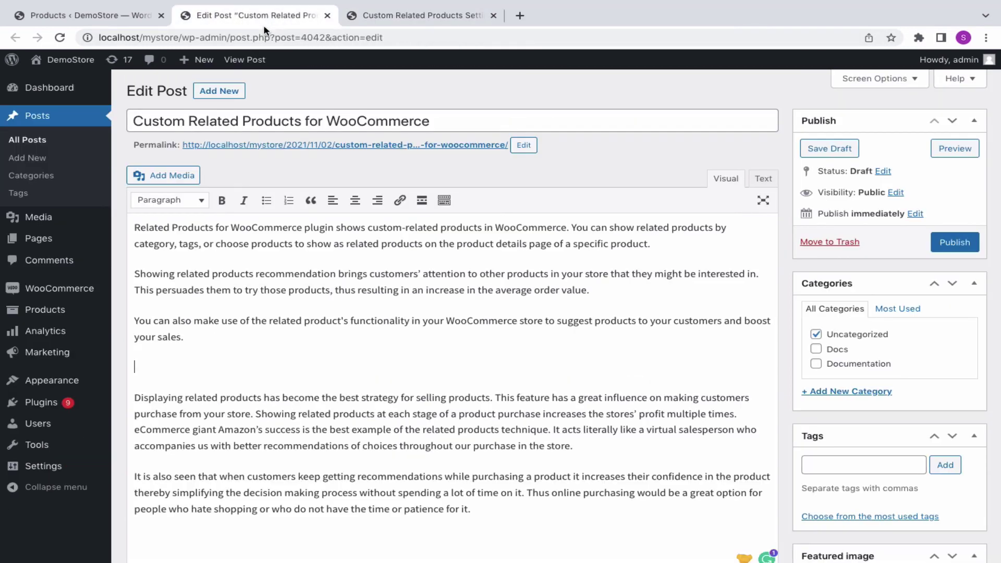
click(146, 363)
text([wt-related-products product_id="xx"])
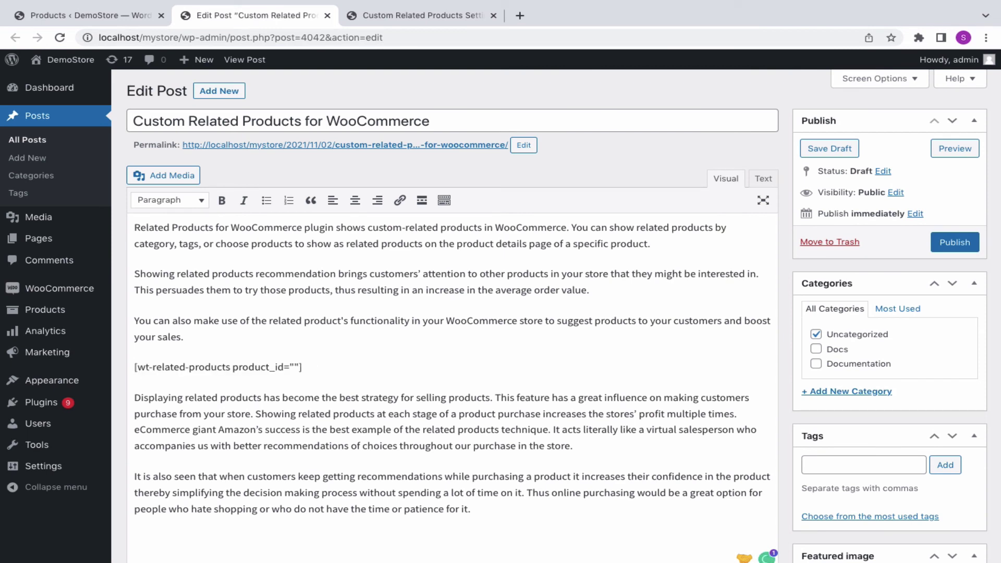
text(4228)
click(954, 242)
click(417, 16)
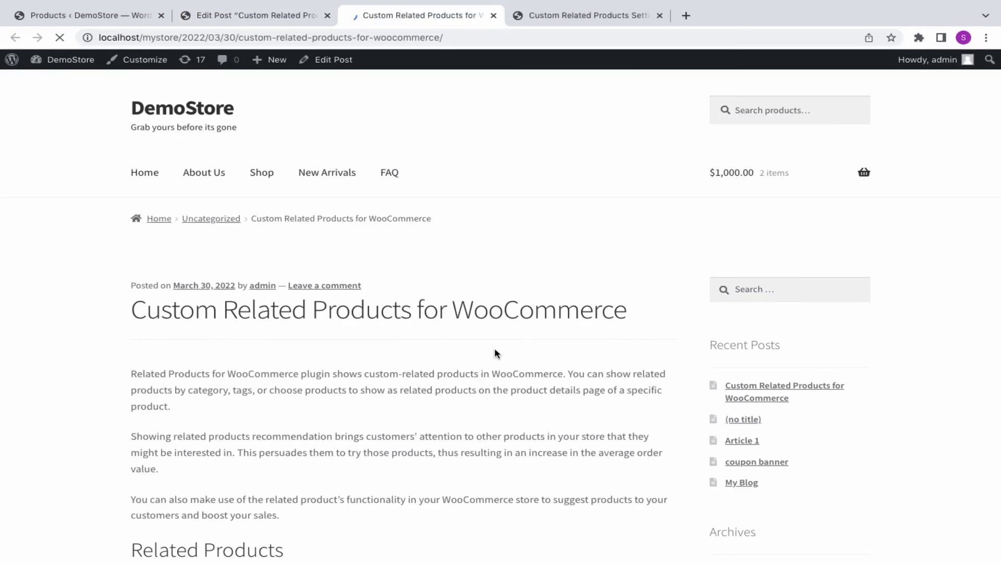